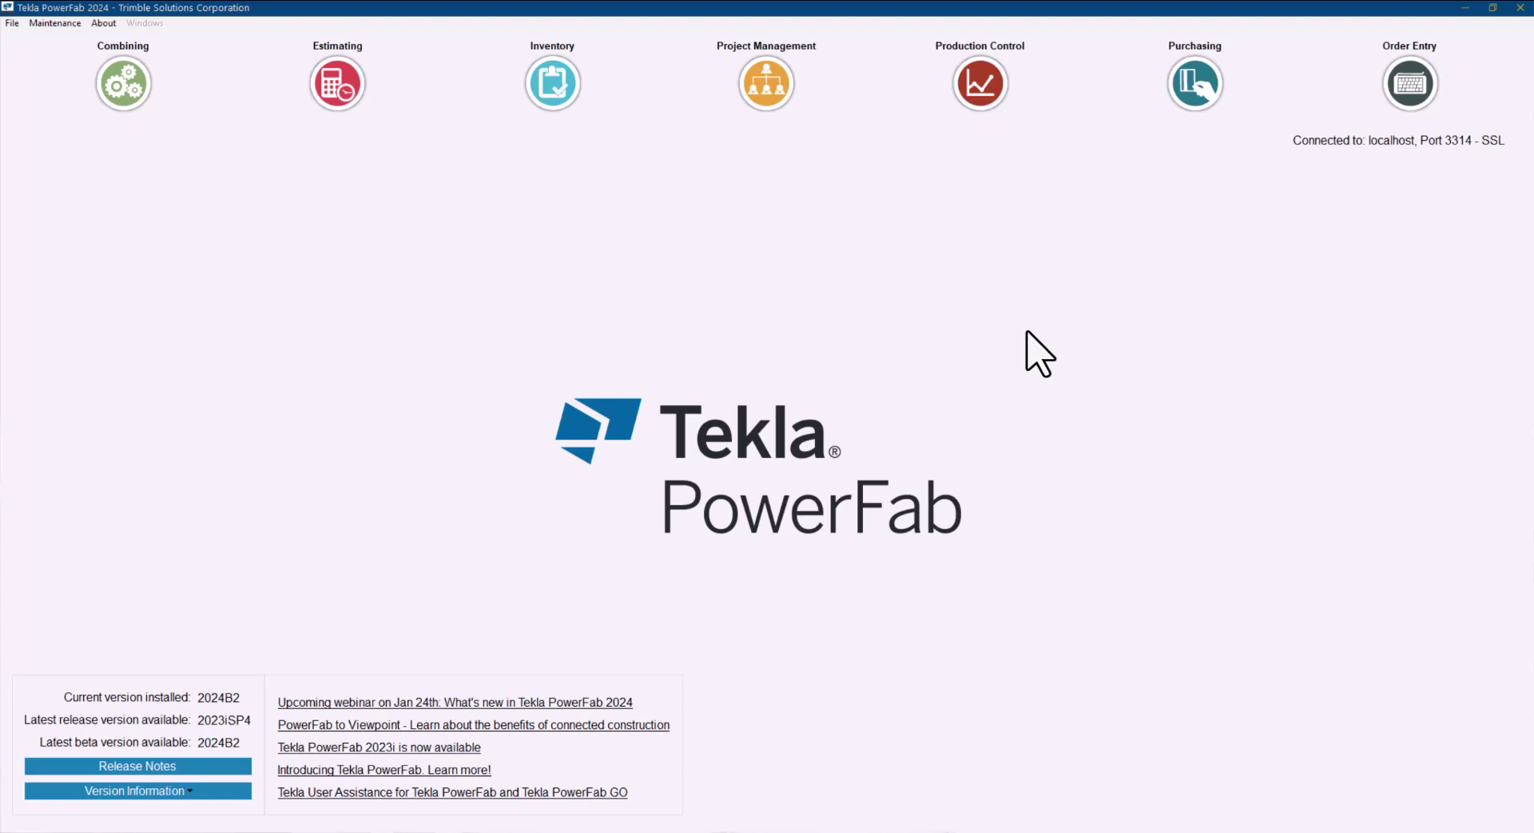
# Open job 2021 032's transmittals, select transmittal 00004 and enlarge the Transmittal window
pyautogui.click(786, 102)
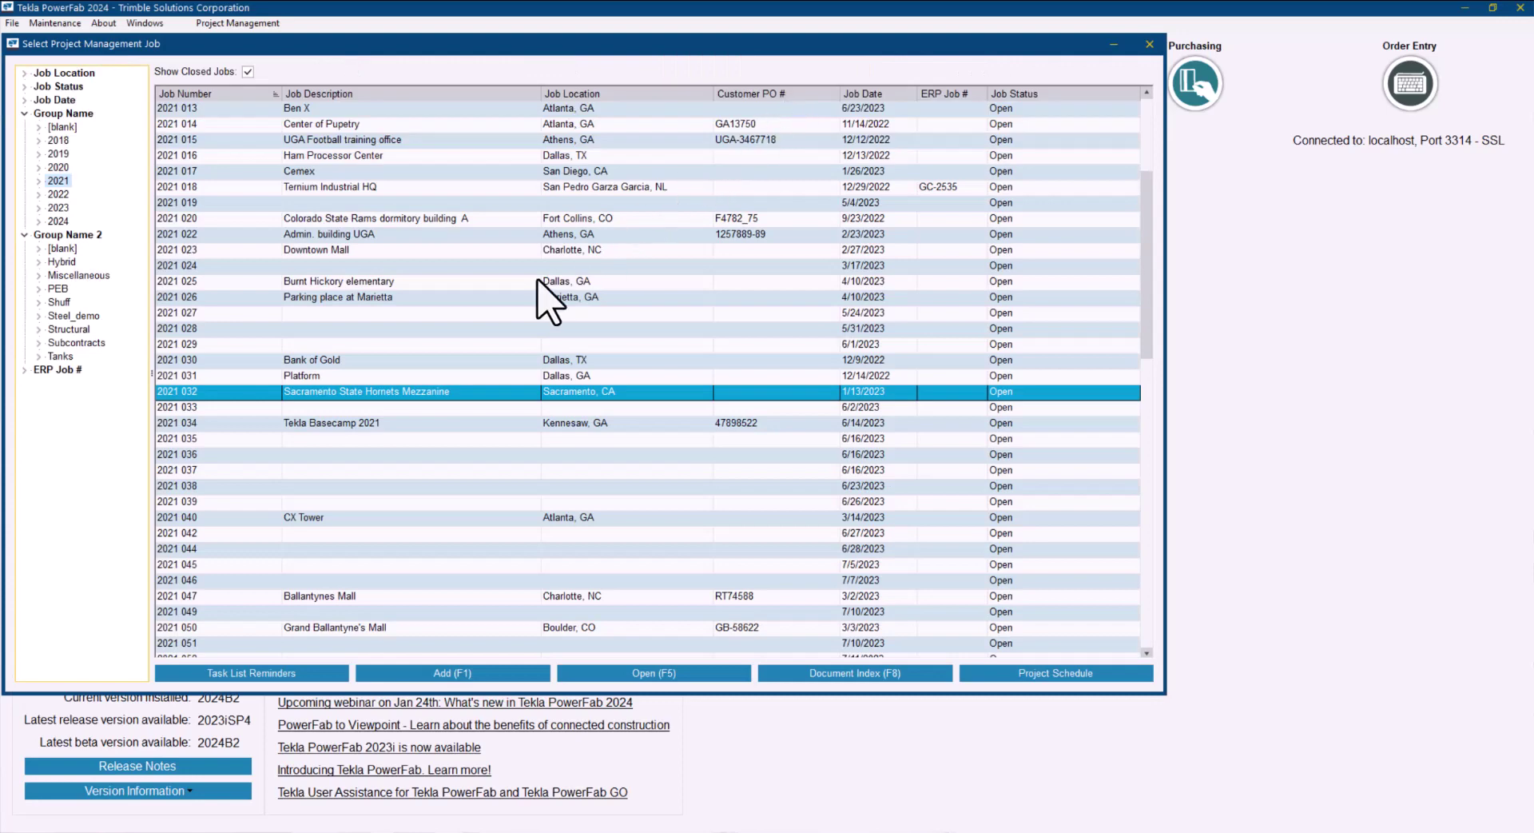
pyautogui.doubleClick(379, 391)
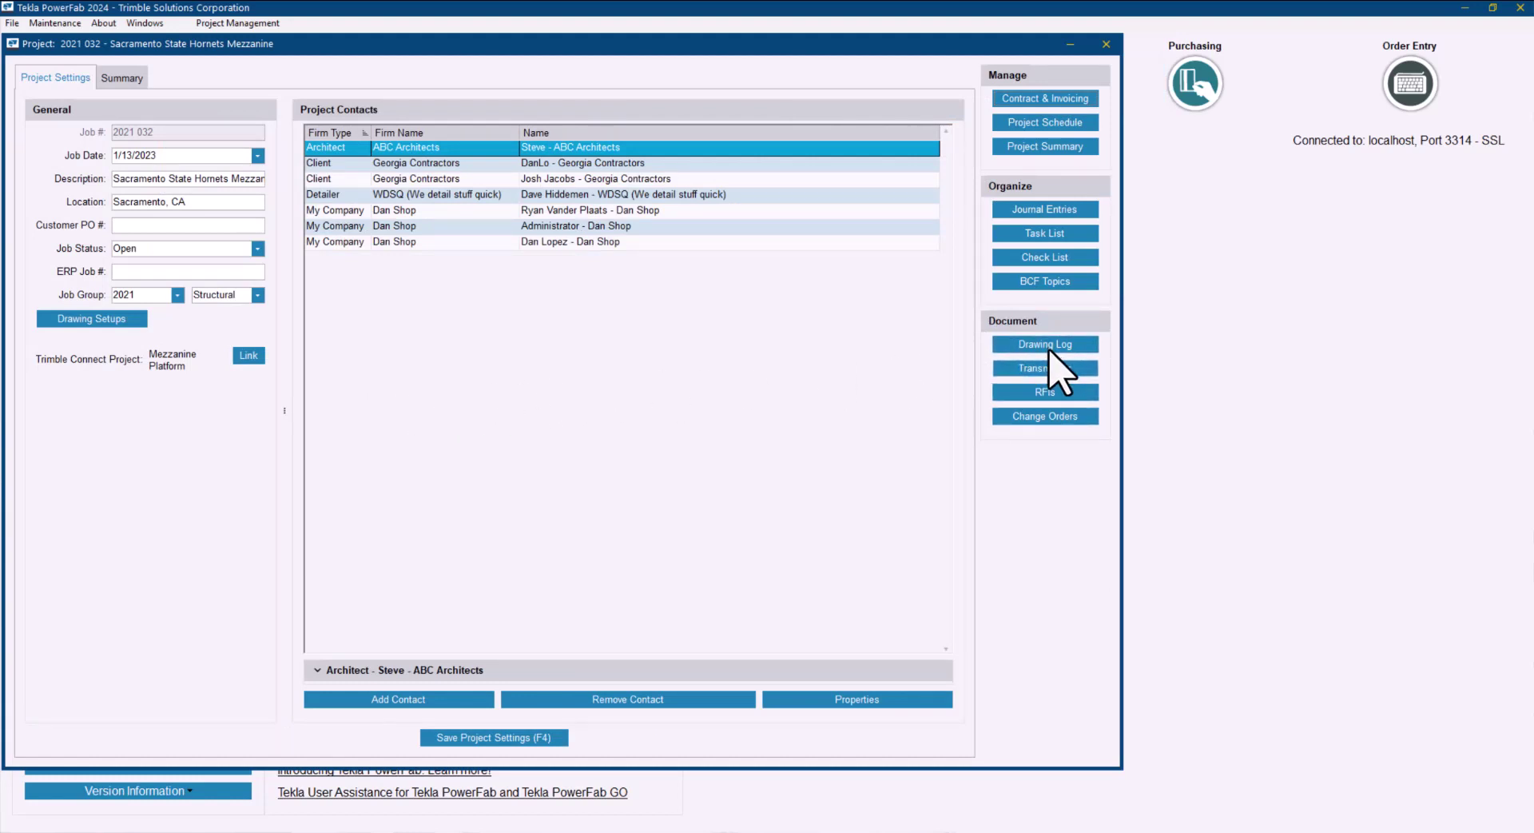
pyautogui.click(1060, 372)
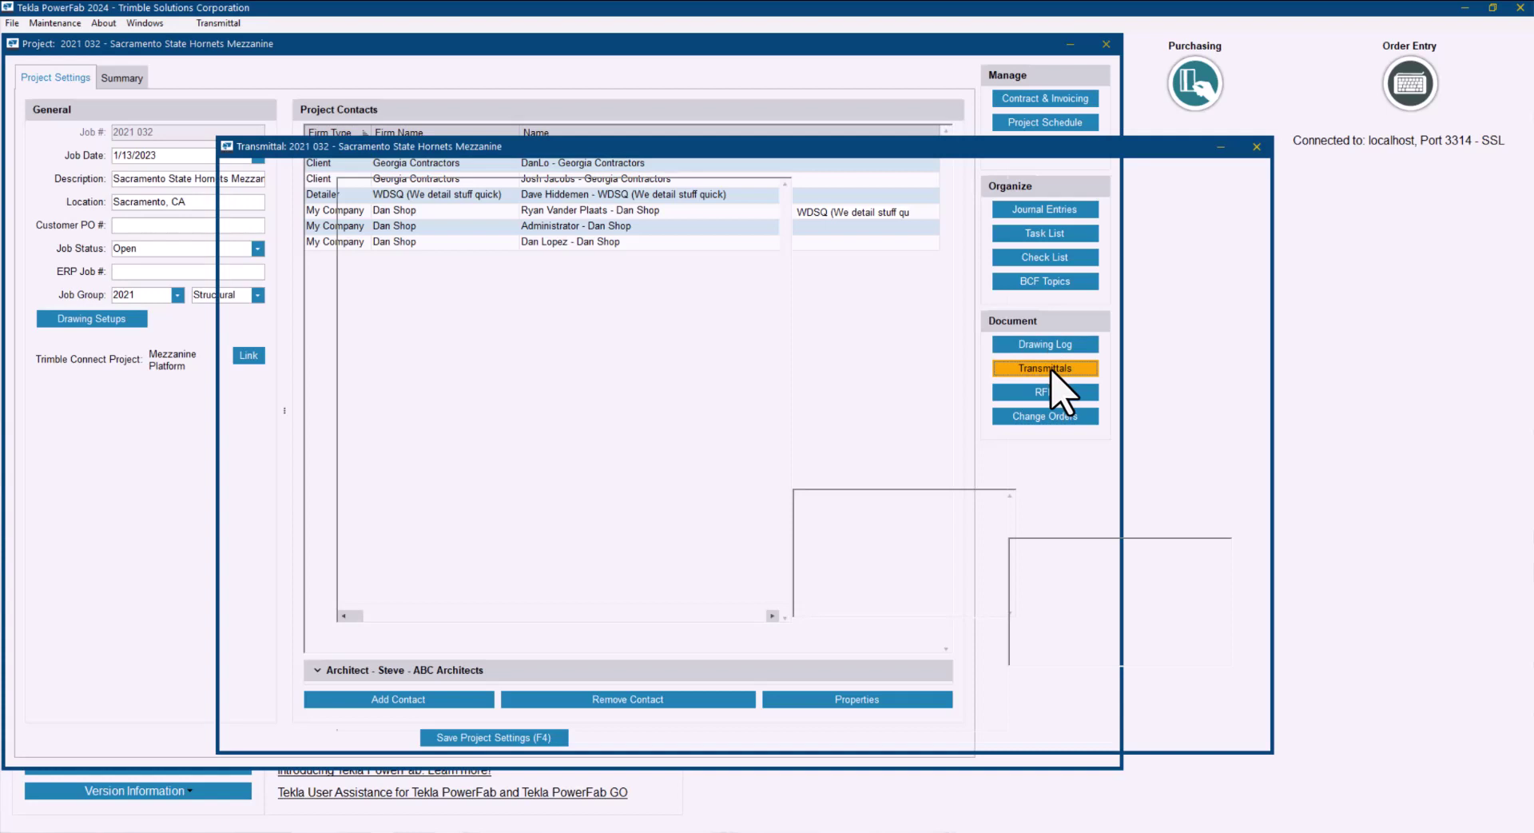
pyautogui.click(620, 228)
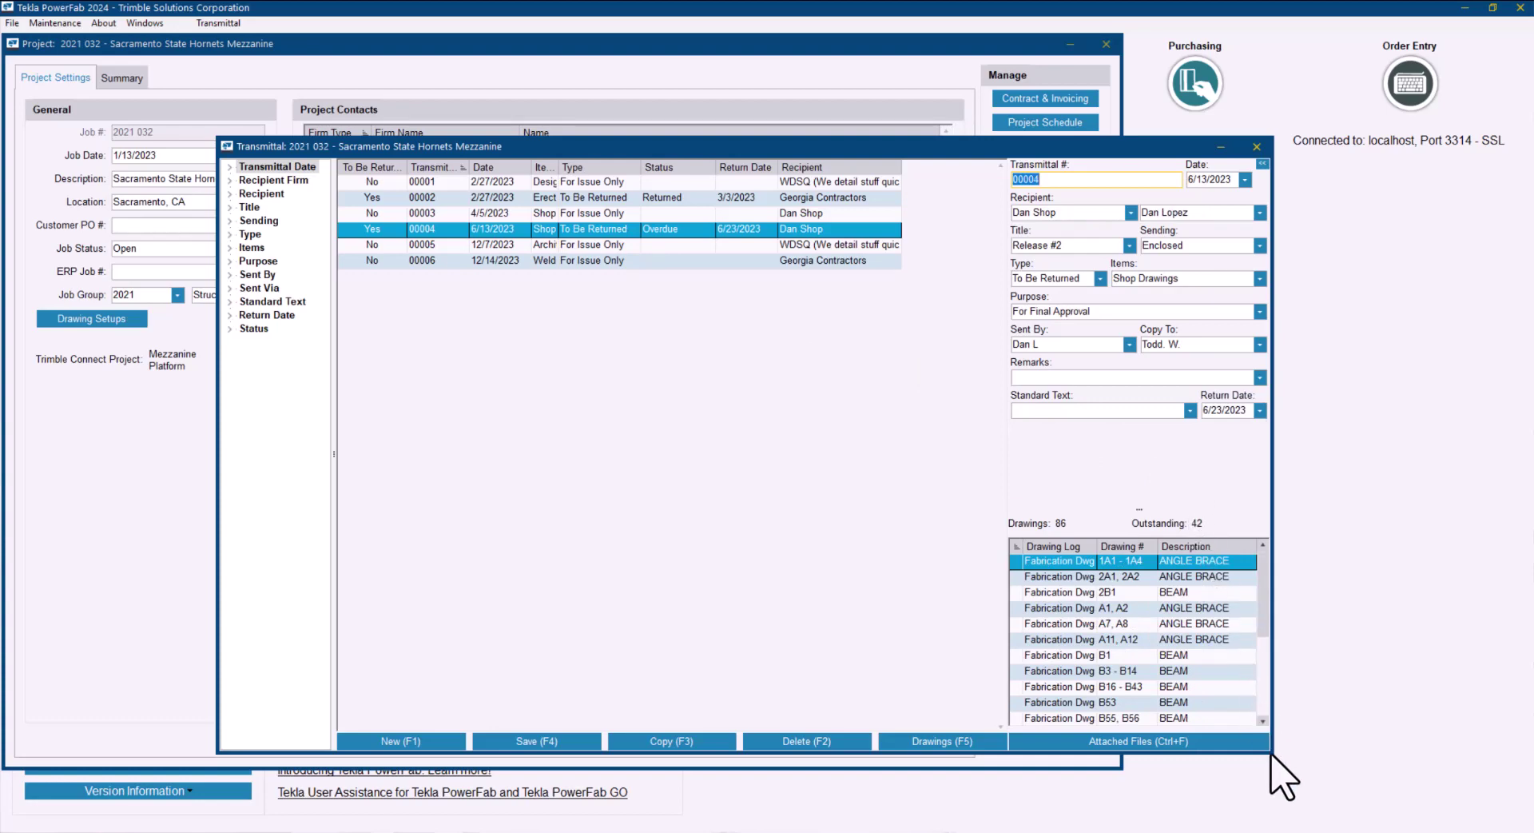
pyautogui.moveTo(1272, 756); pyautogui.dragTo(1288, 783)
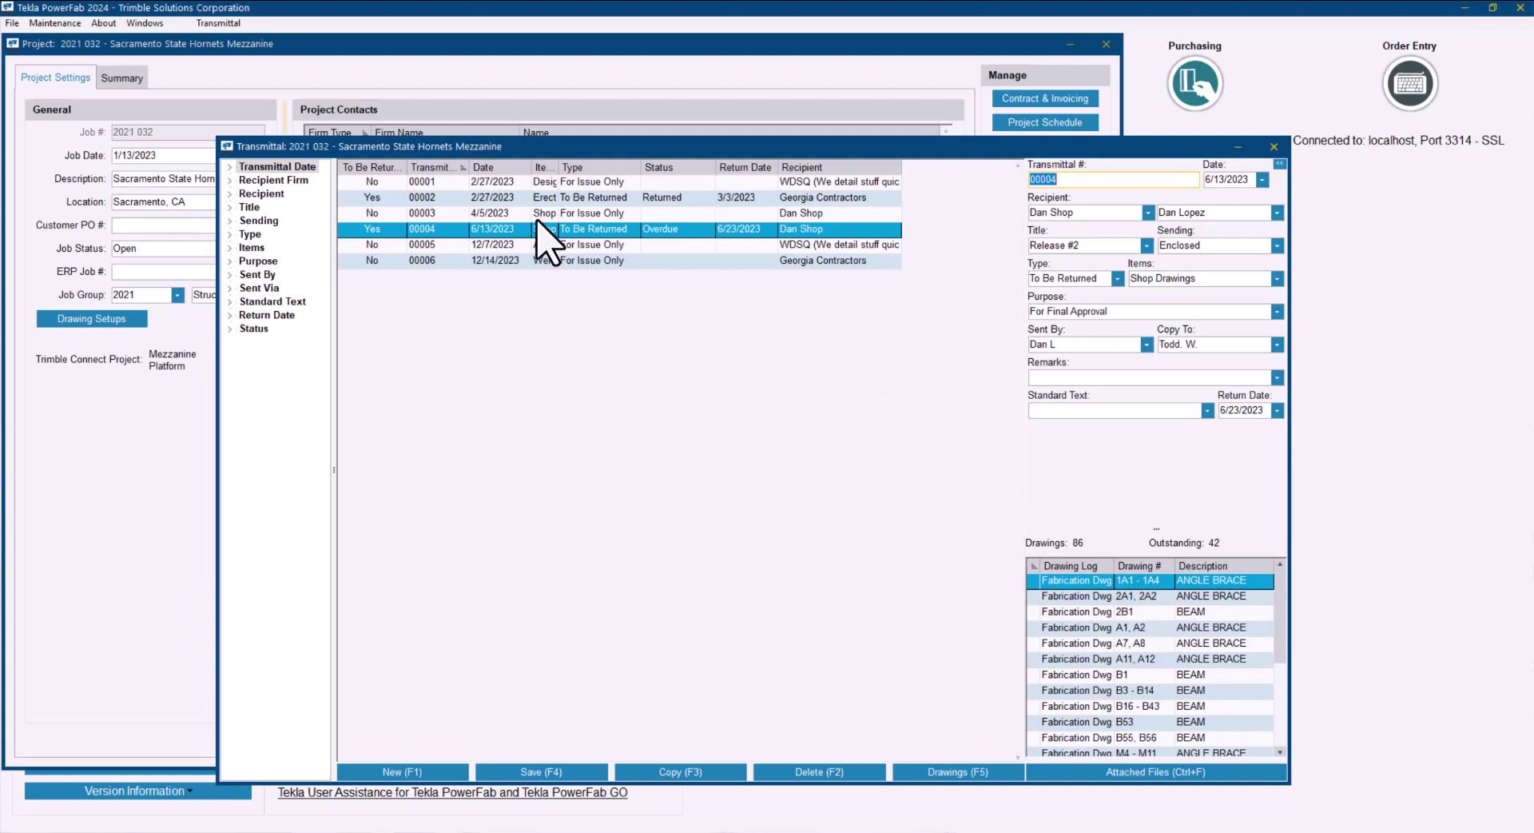
# Email the selected transmittal 00004 with 2016 Job-2x3.ifc moved to Attachment Included
pyautogui.click(219, 23)
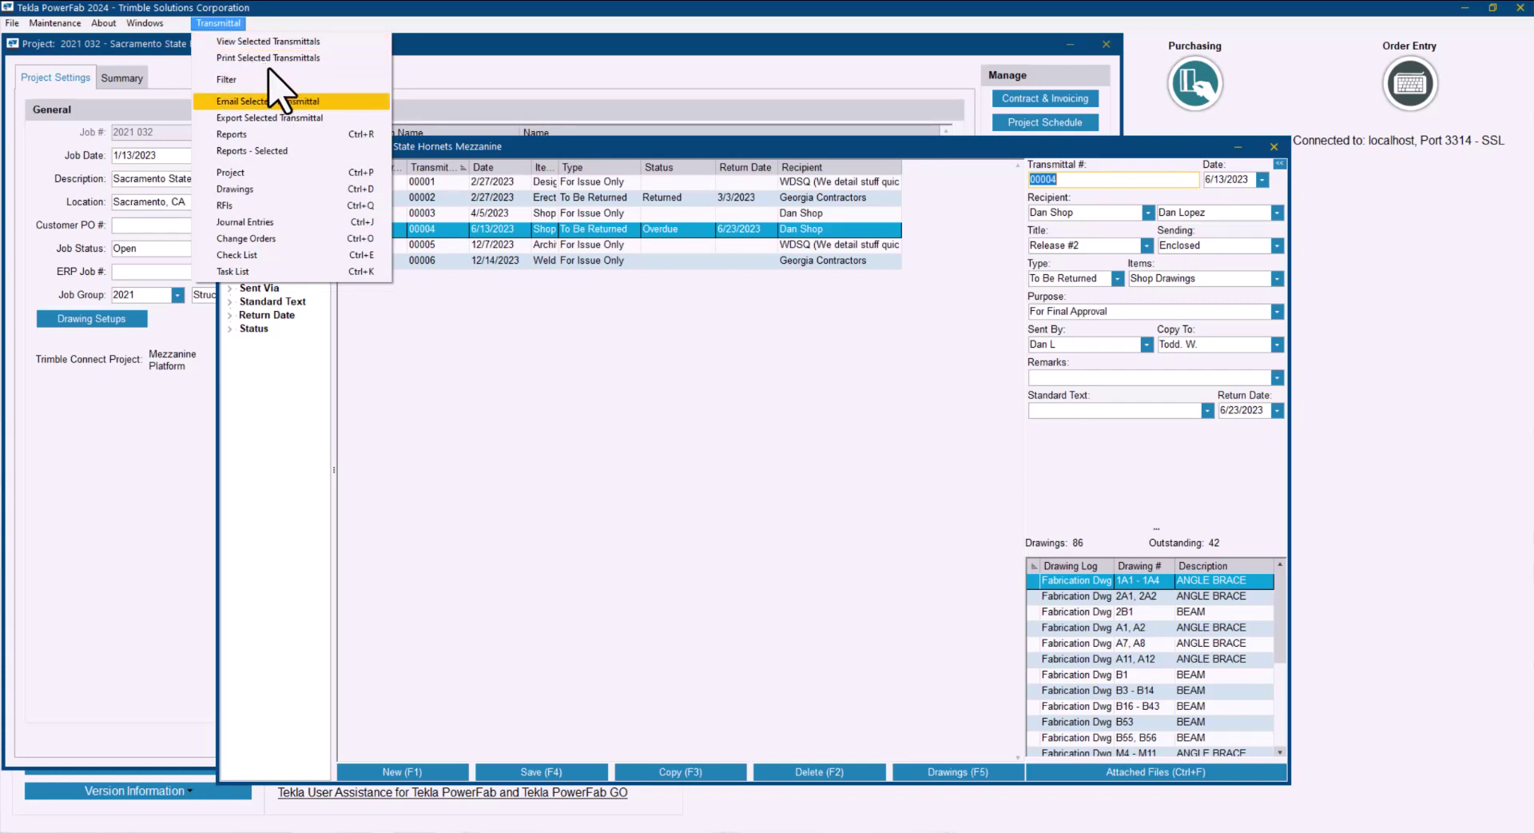
pyautogui.click(303, 102)
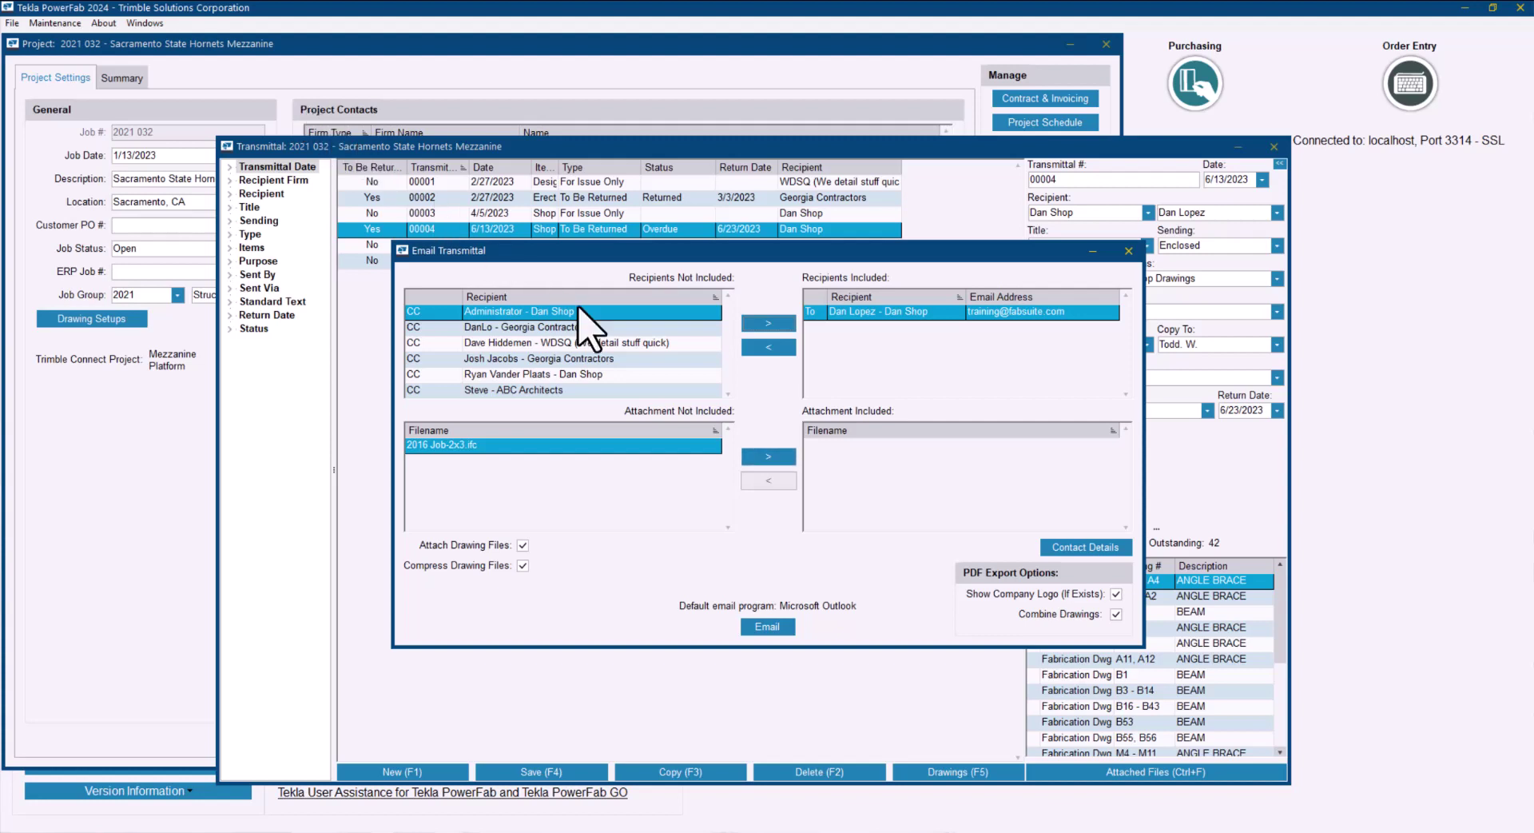
pyautogui.click(780, 457)
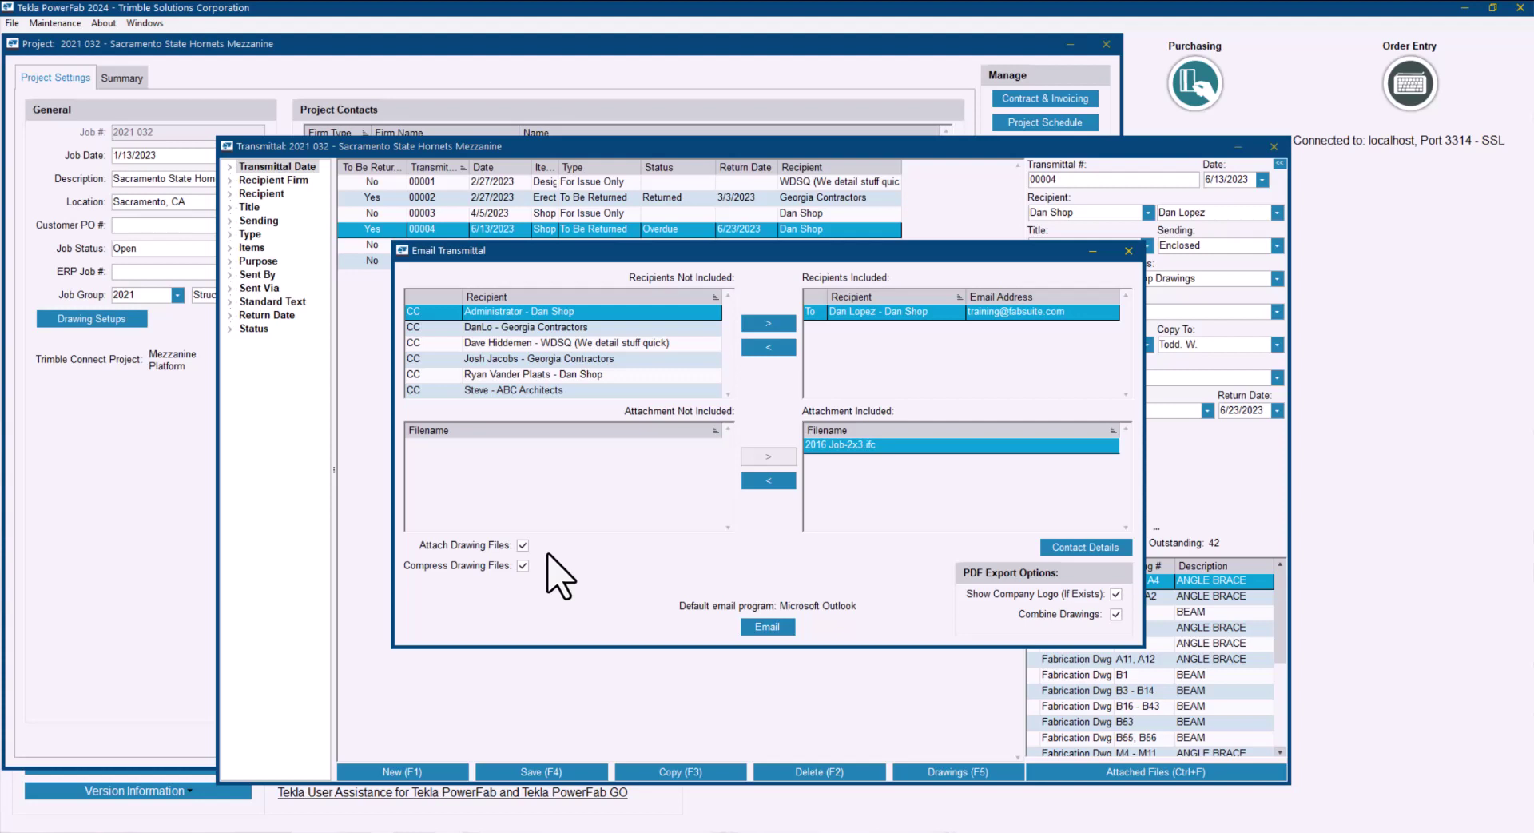
pyautogui.click(770, 628)
# Close the Email Transmittal dialog to return to transmittal 00004's details
pyautogui.click(1128, 252)
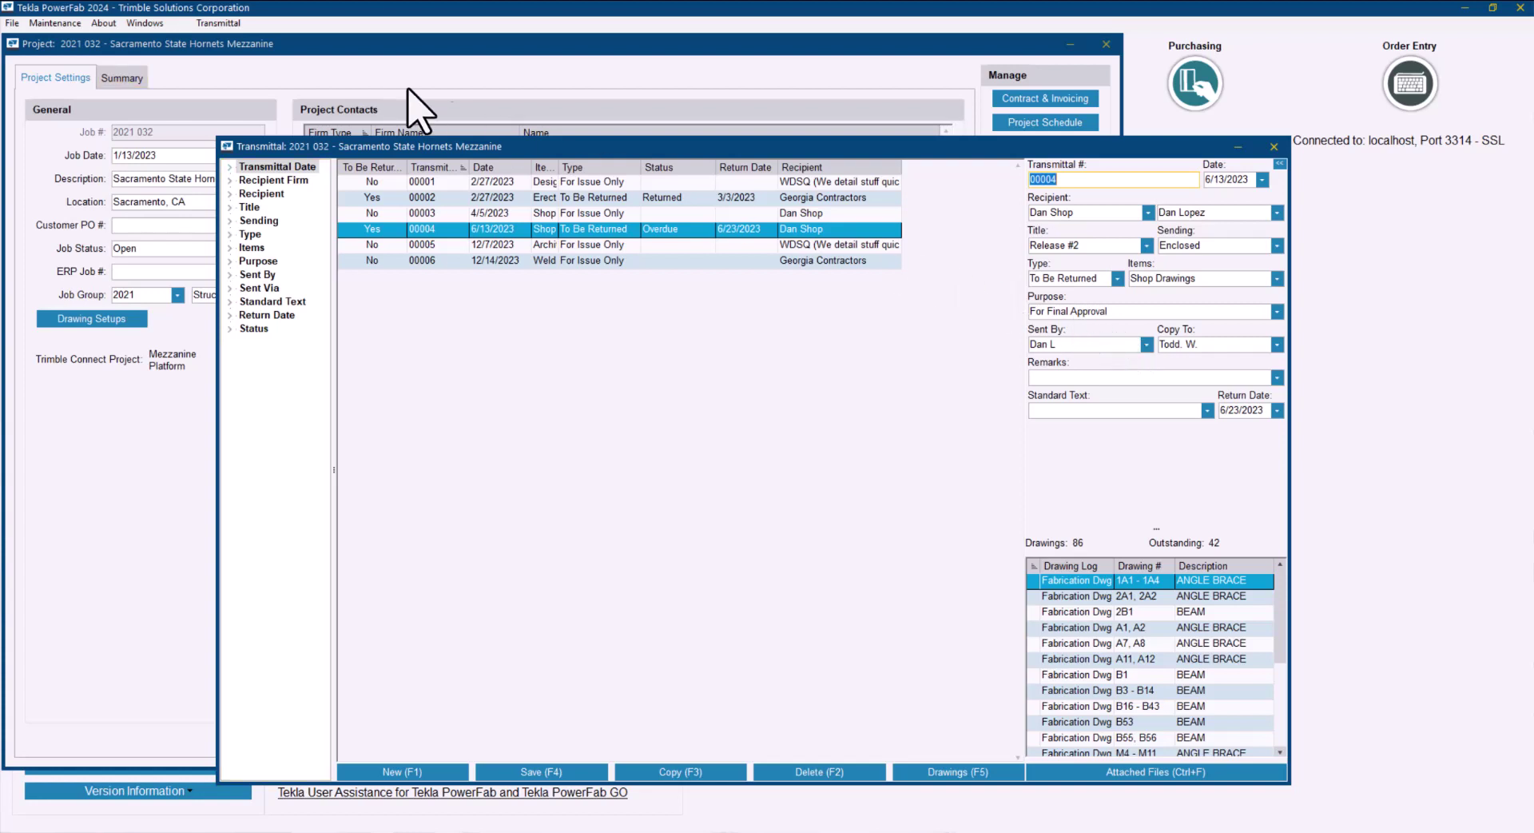
# Start exporting the selected transmittal and browse for an export folder in Downloads
pyautogui.click(206, 23)
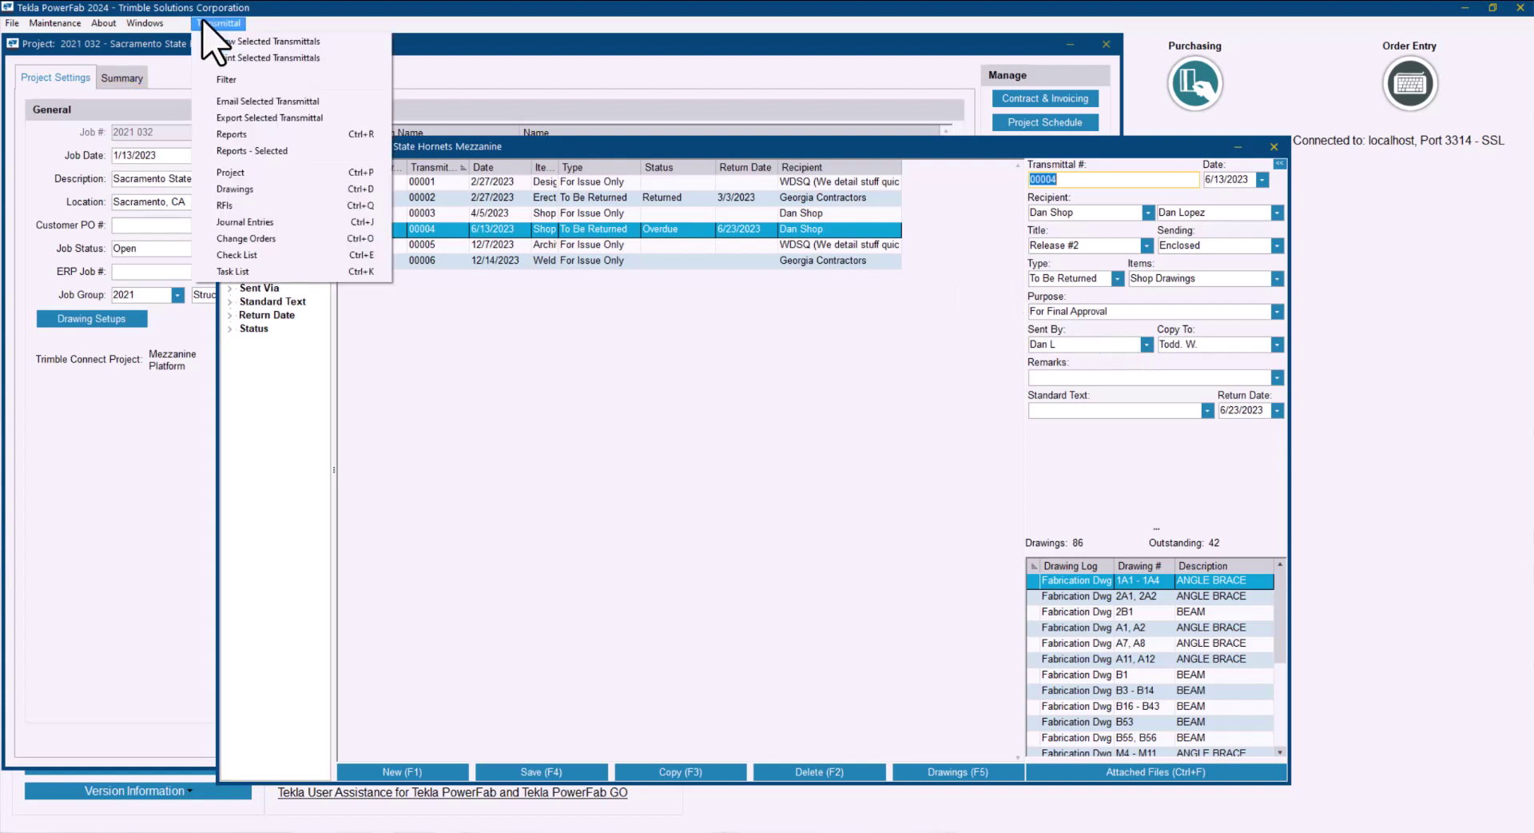
pyautogui.click(264, 118)
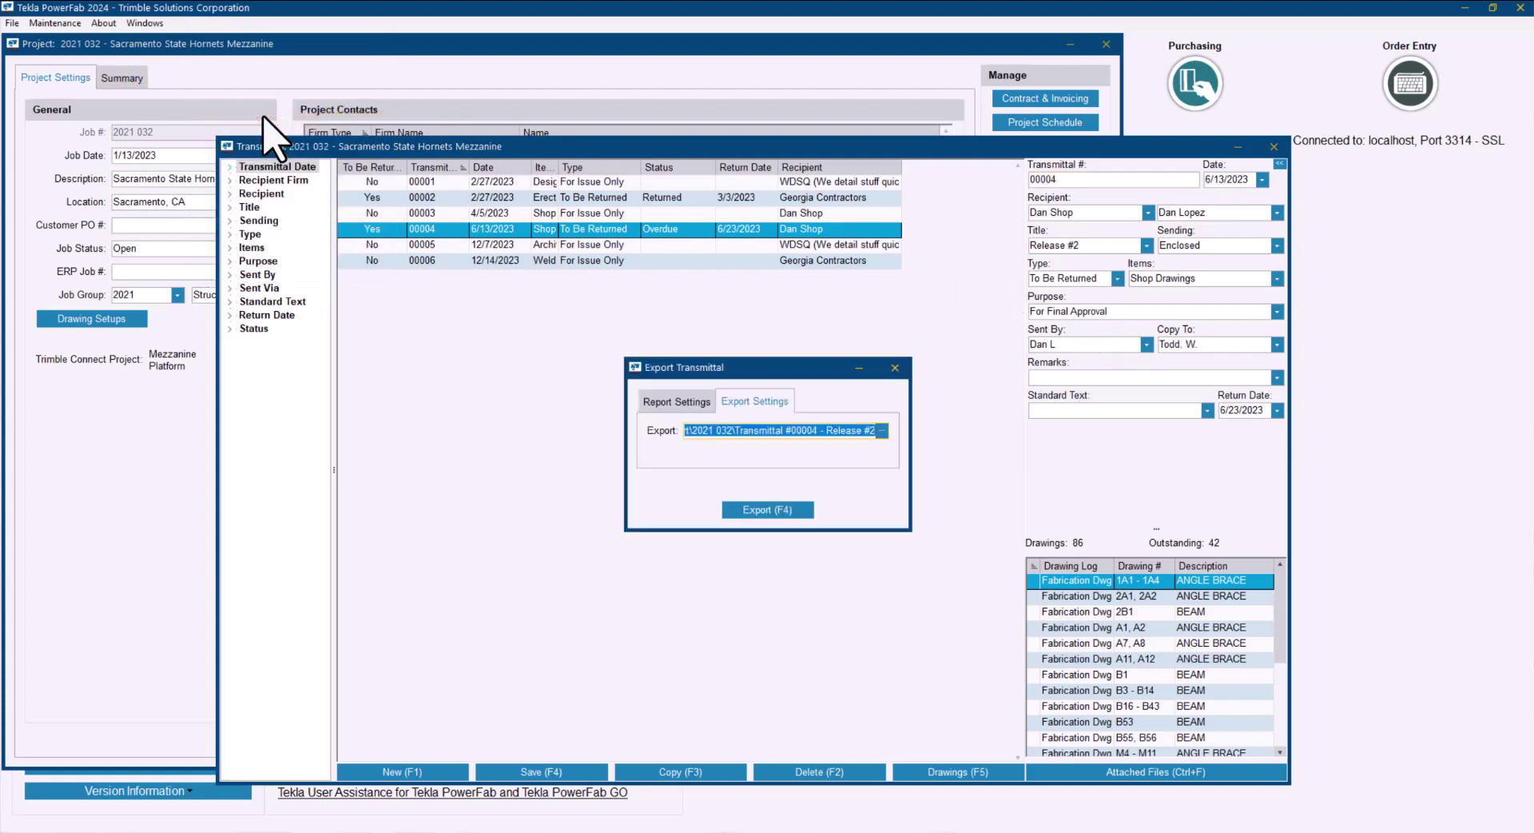
pyautogui.click(882, 431)
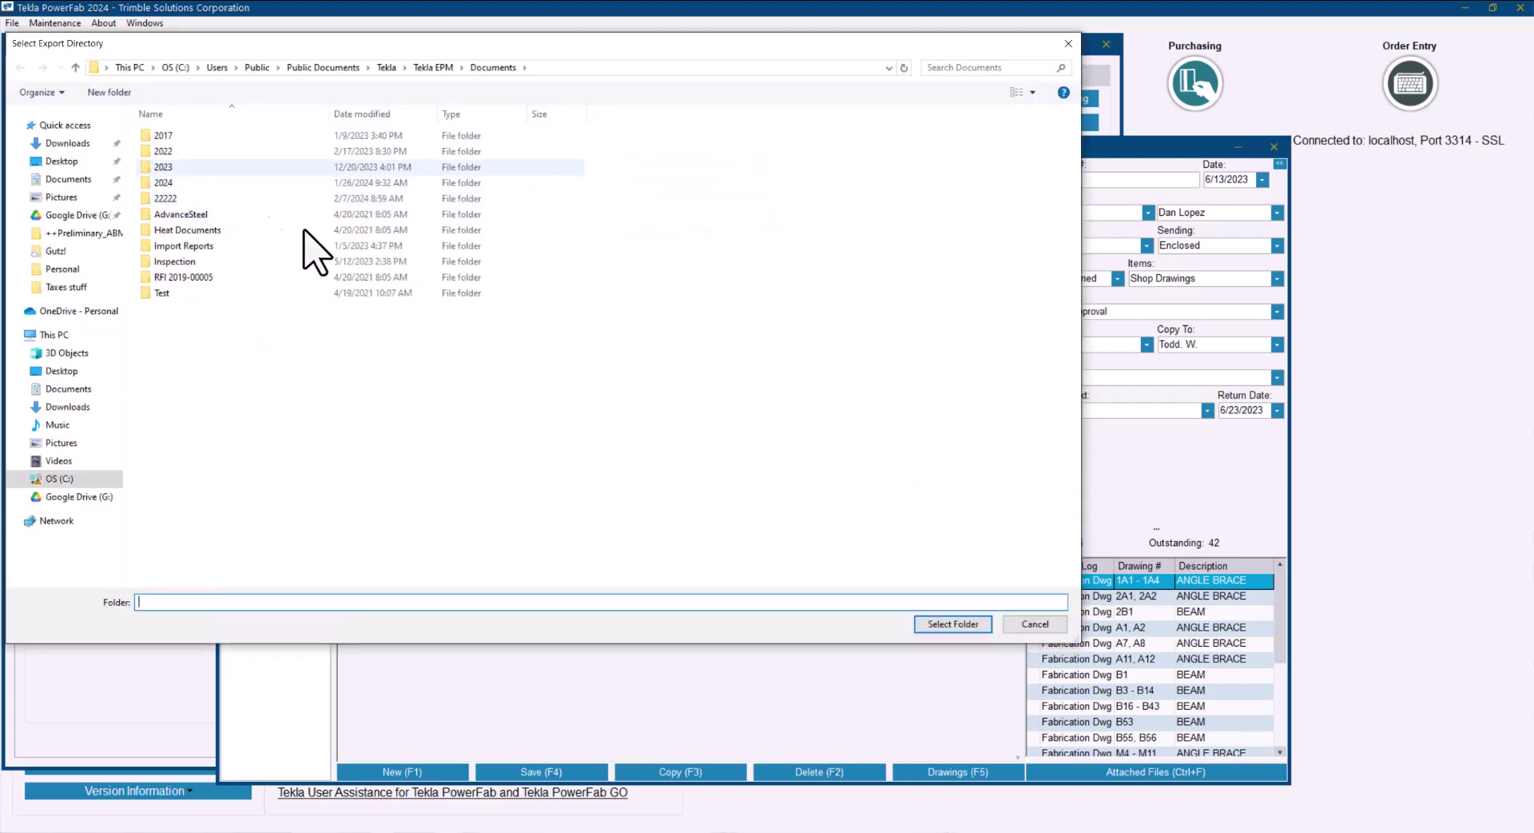
pyautogui.click(83, 147)
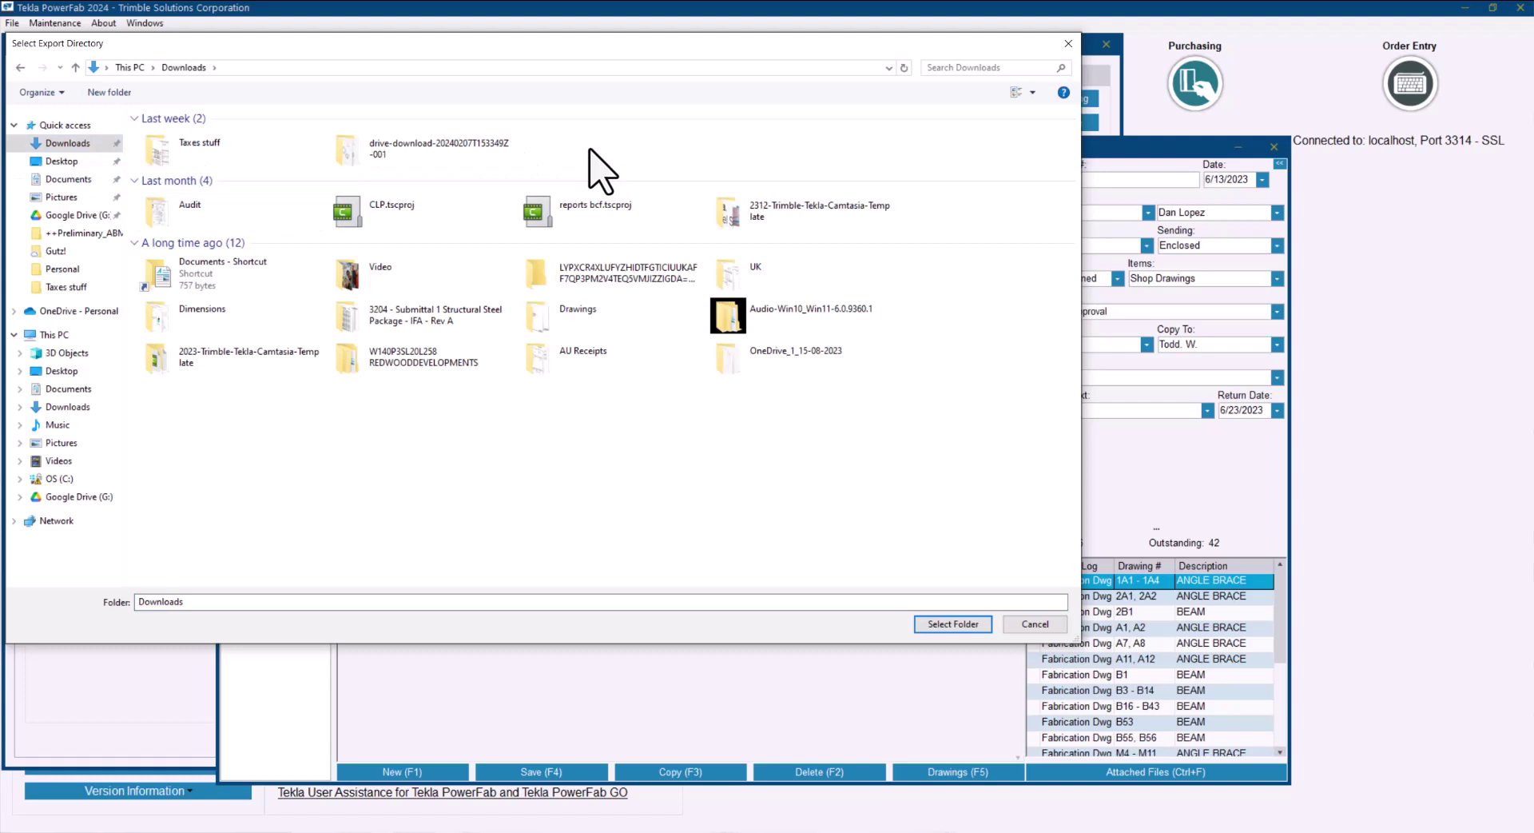
# Create a new Downloads folder named T, then rename it to T04
pyautogui.rightClick(591, 150)
pyautogui.moveTo(723, 321)
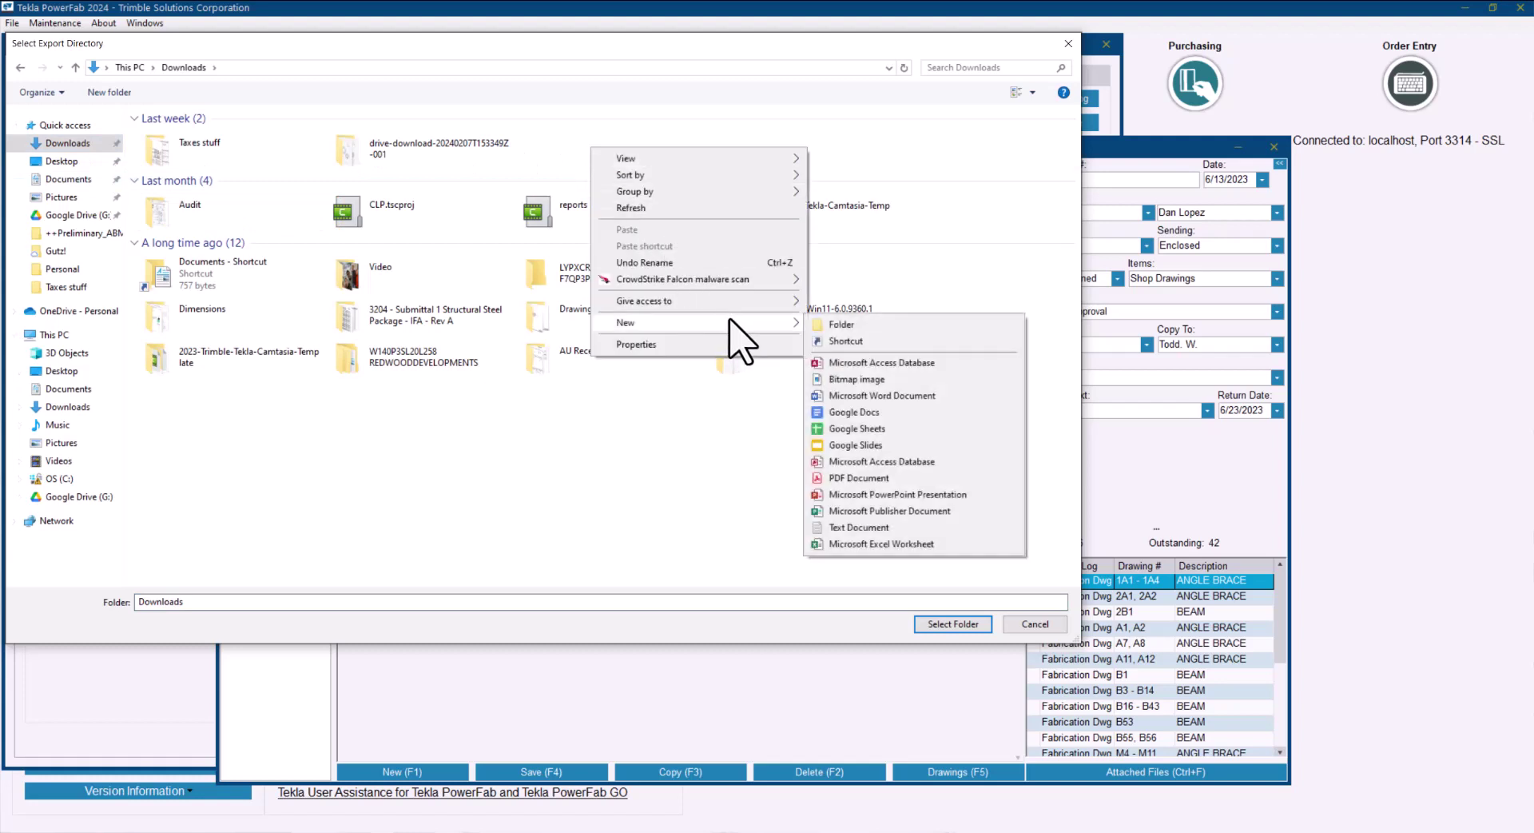
pyautogui.click(839, 328)
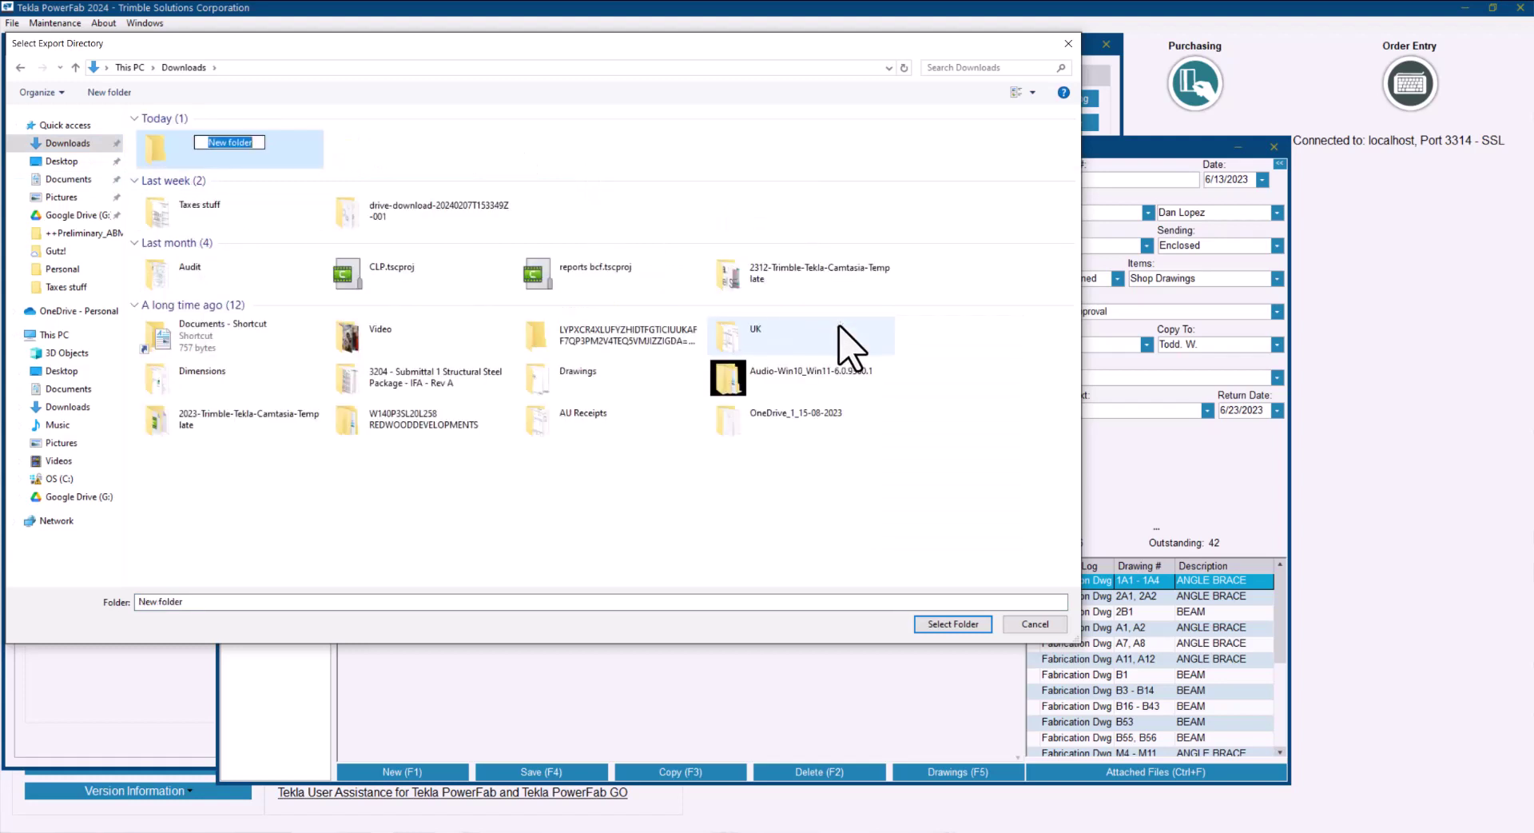
pyautogui.write('T')
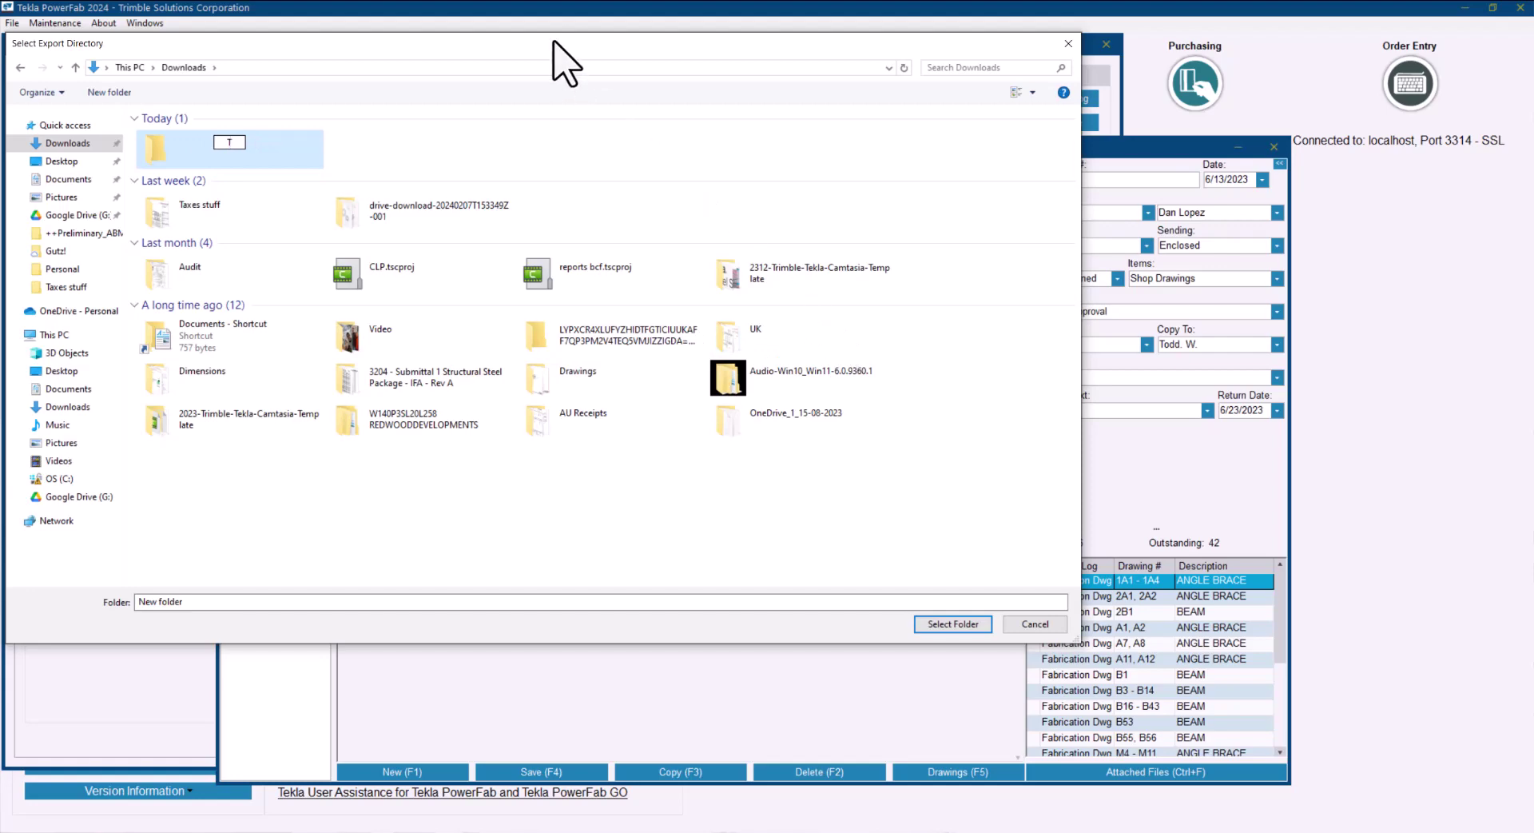
pyautogui.press('Return')
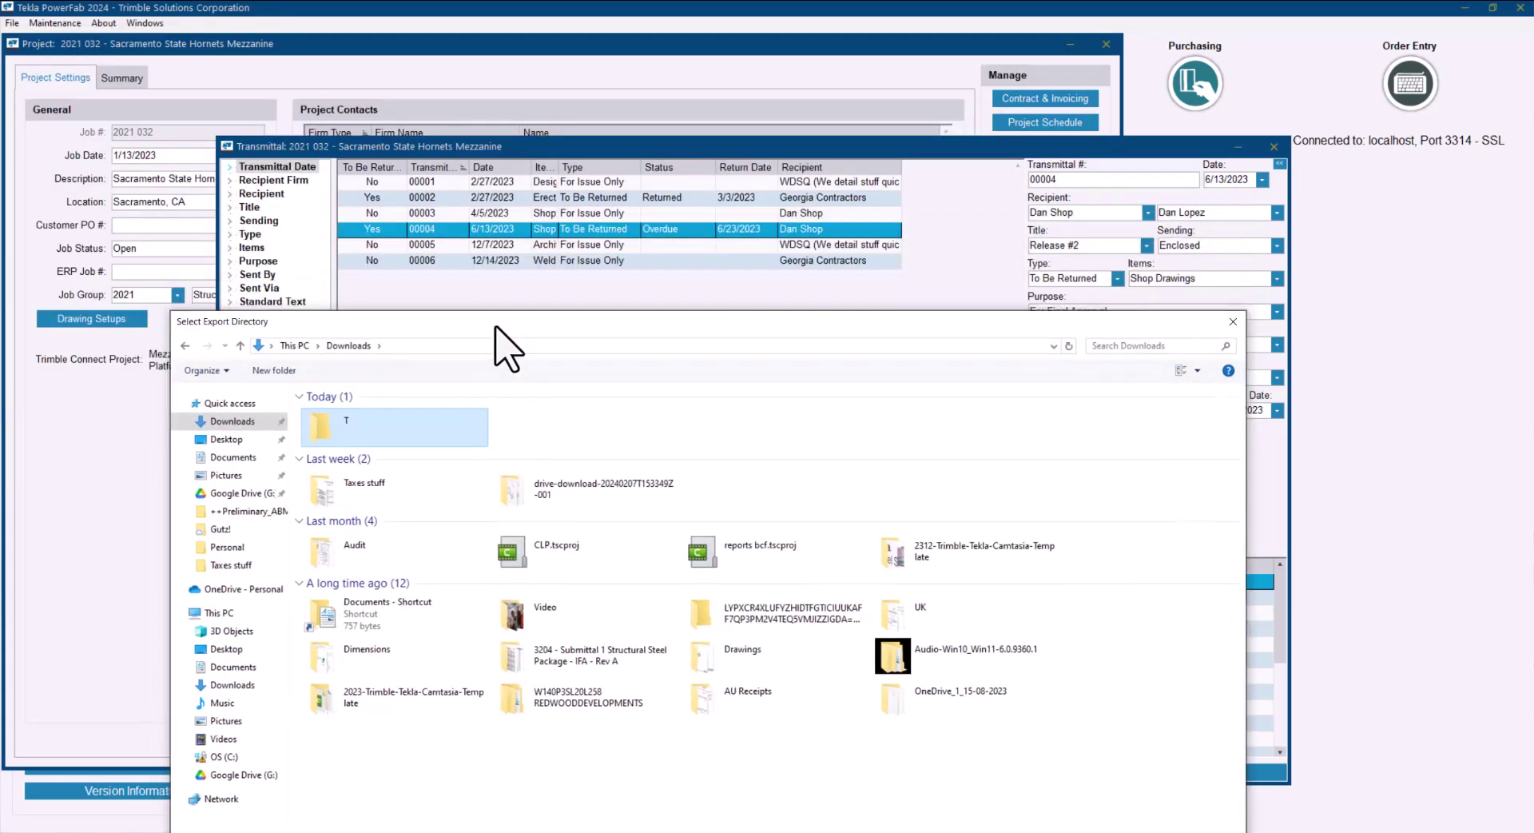
pyautogui.moveTo(495, 326); pyautogui.dragTo(449, 53)
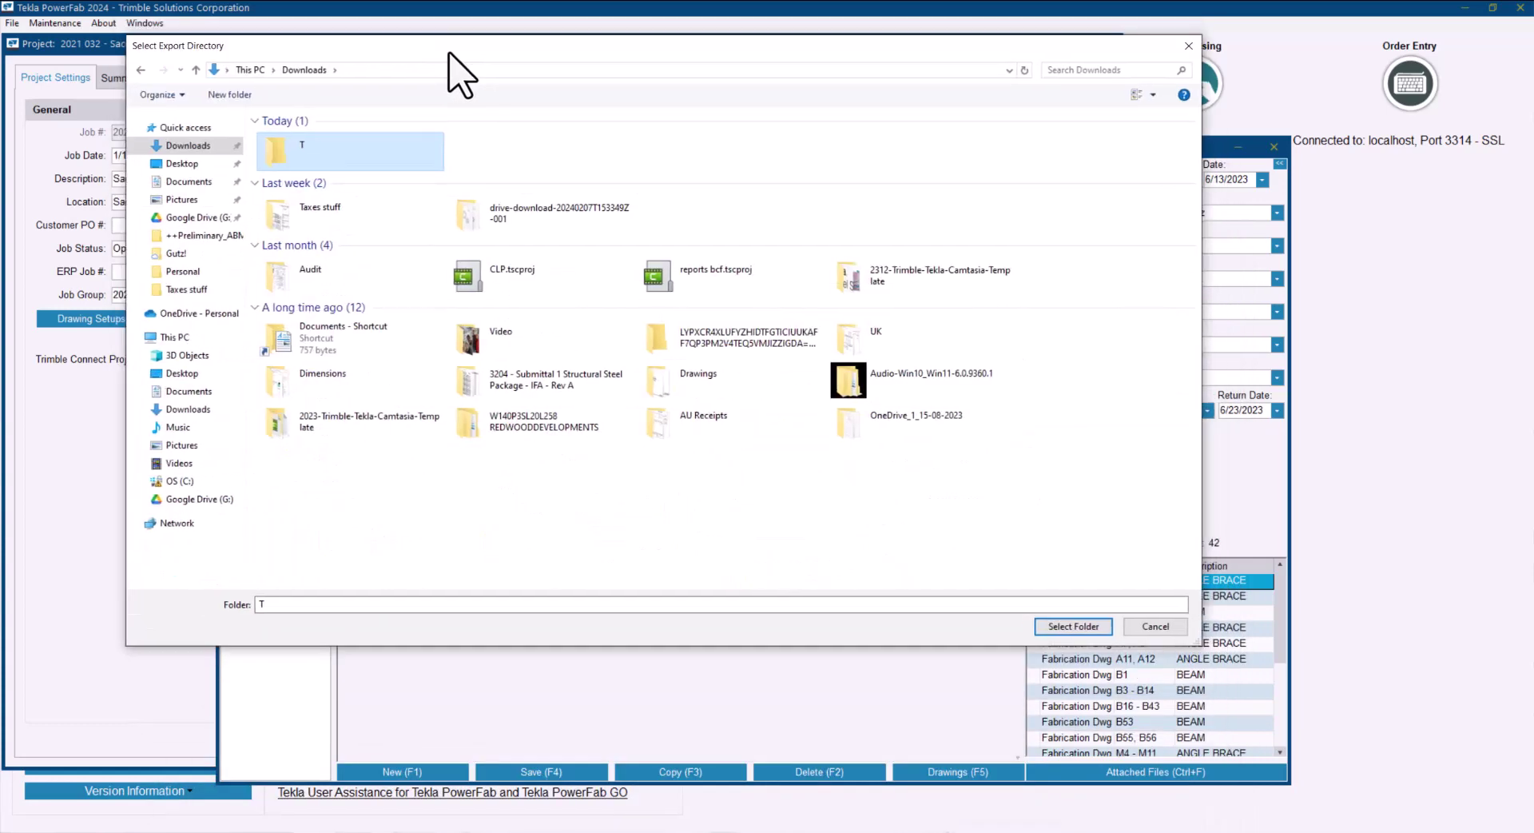
pyautogui.rightClick(348, 149)
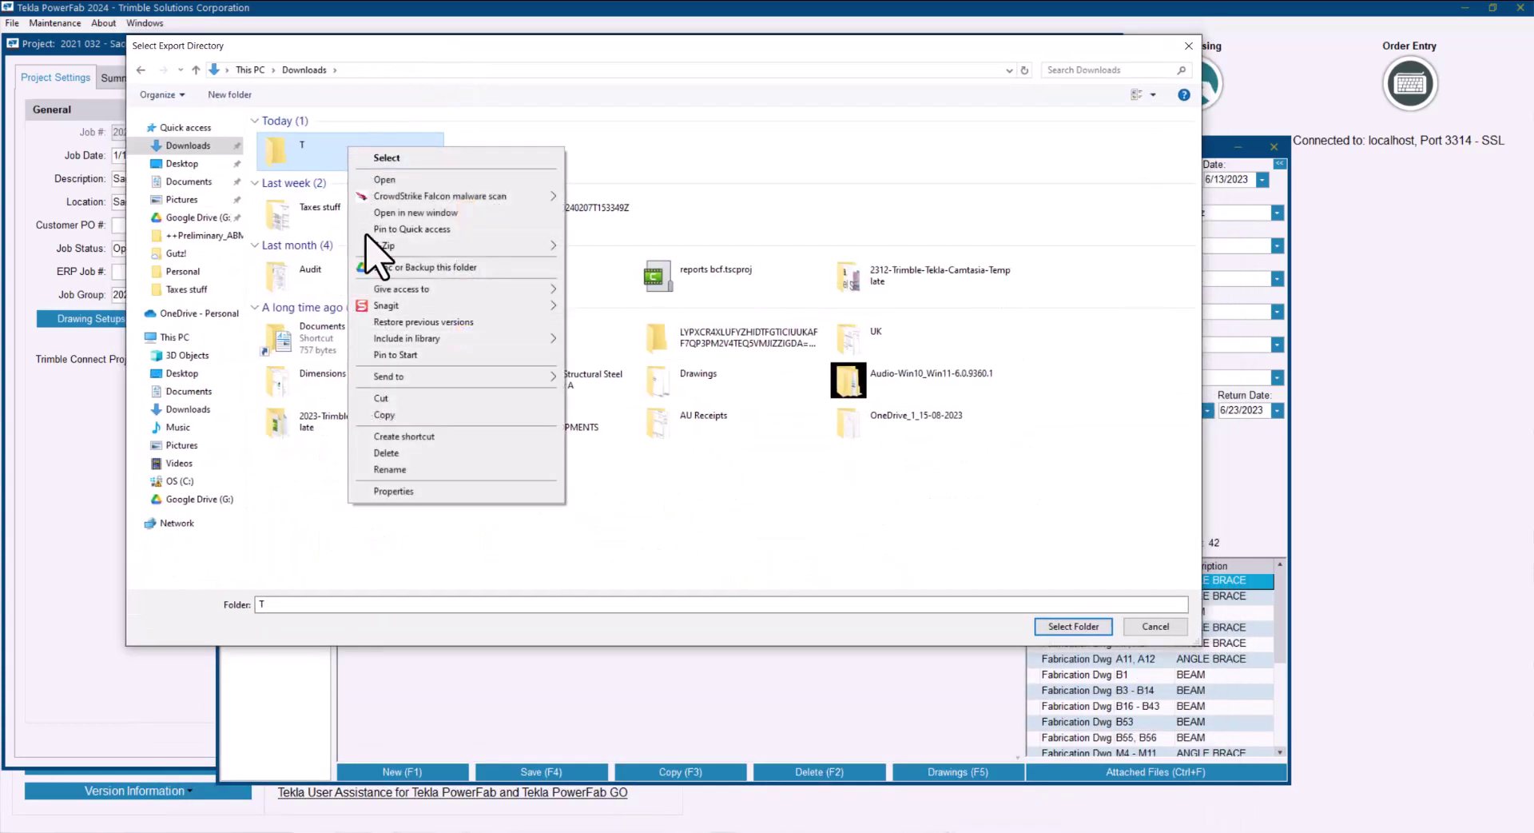
pyautogui.click(414, 469)
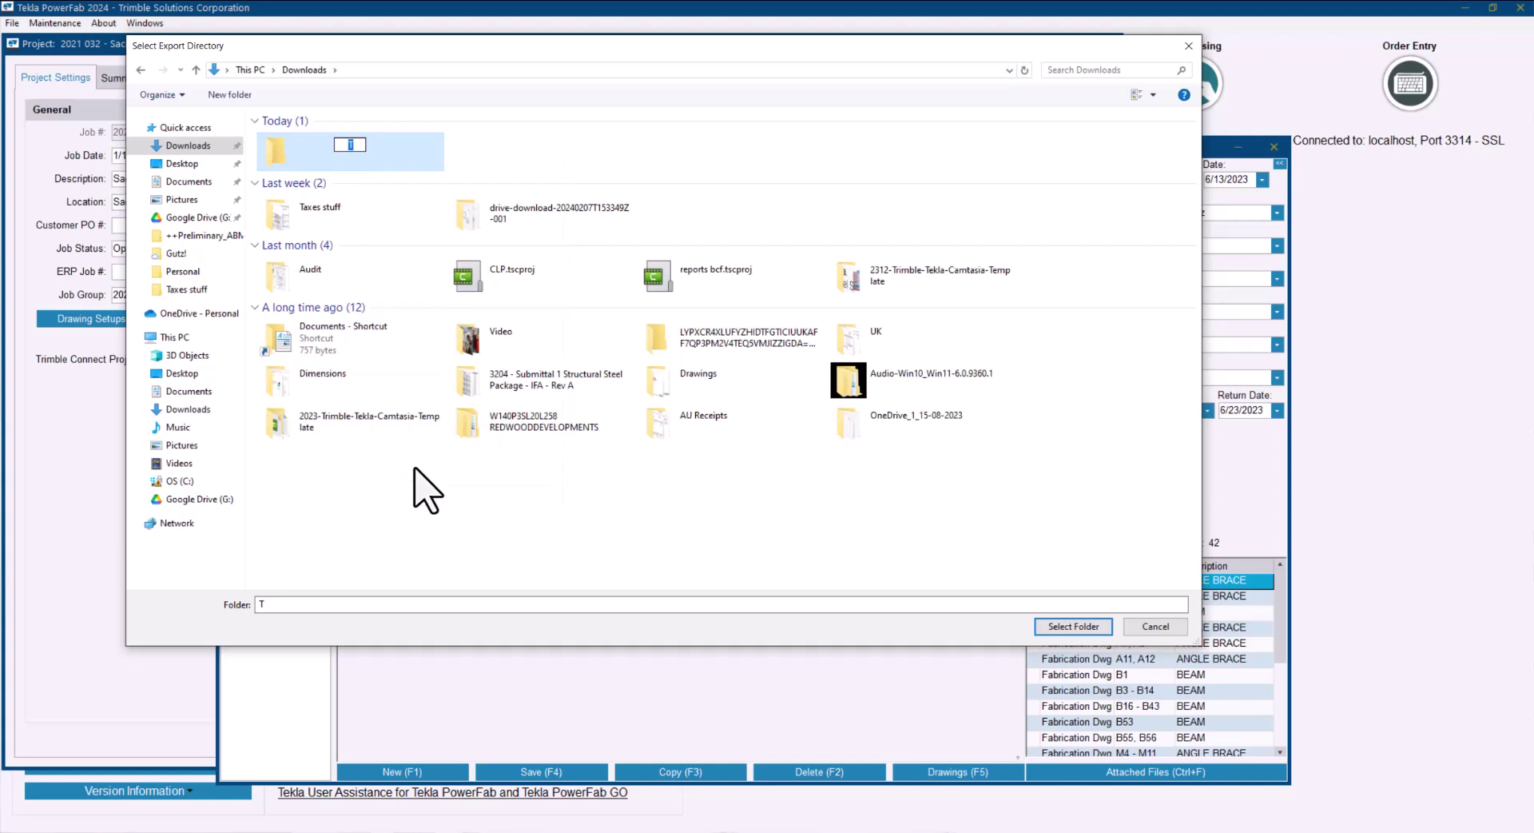
pyautogui.write('T04')
# Confirm T04 as the export folder, review Report Settings, and export transmittal 00004
pyautogui.click(1087, 627)
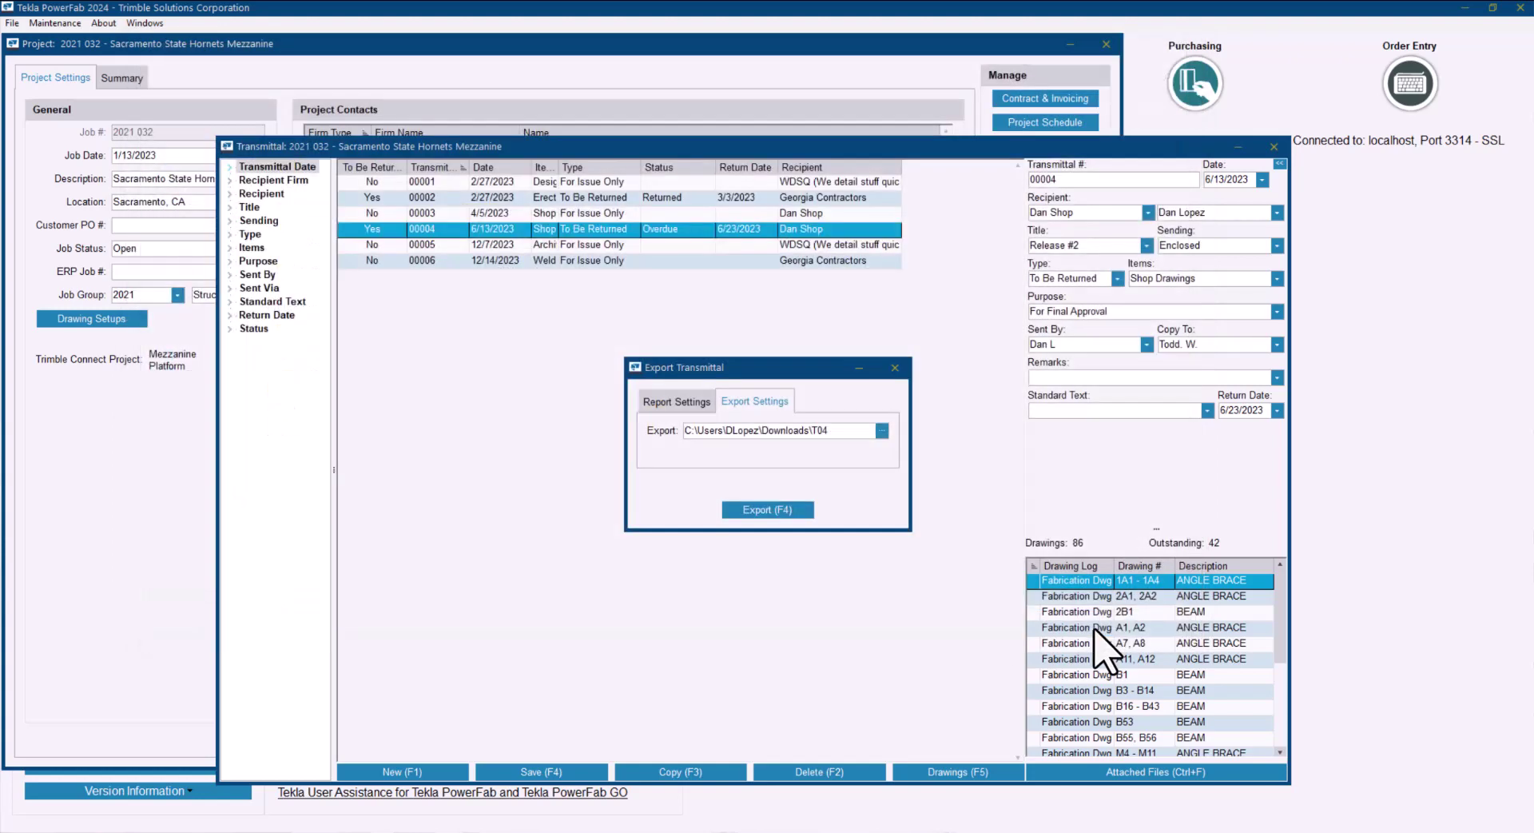
pyautogui.click(676, 401)
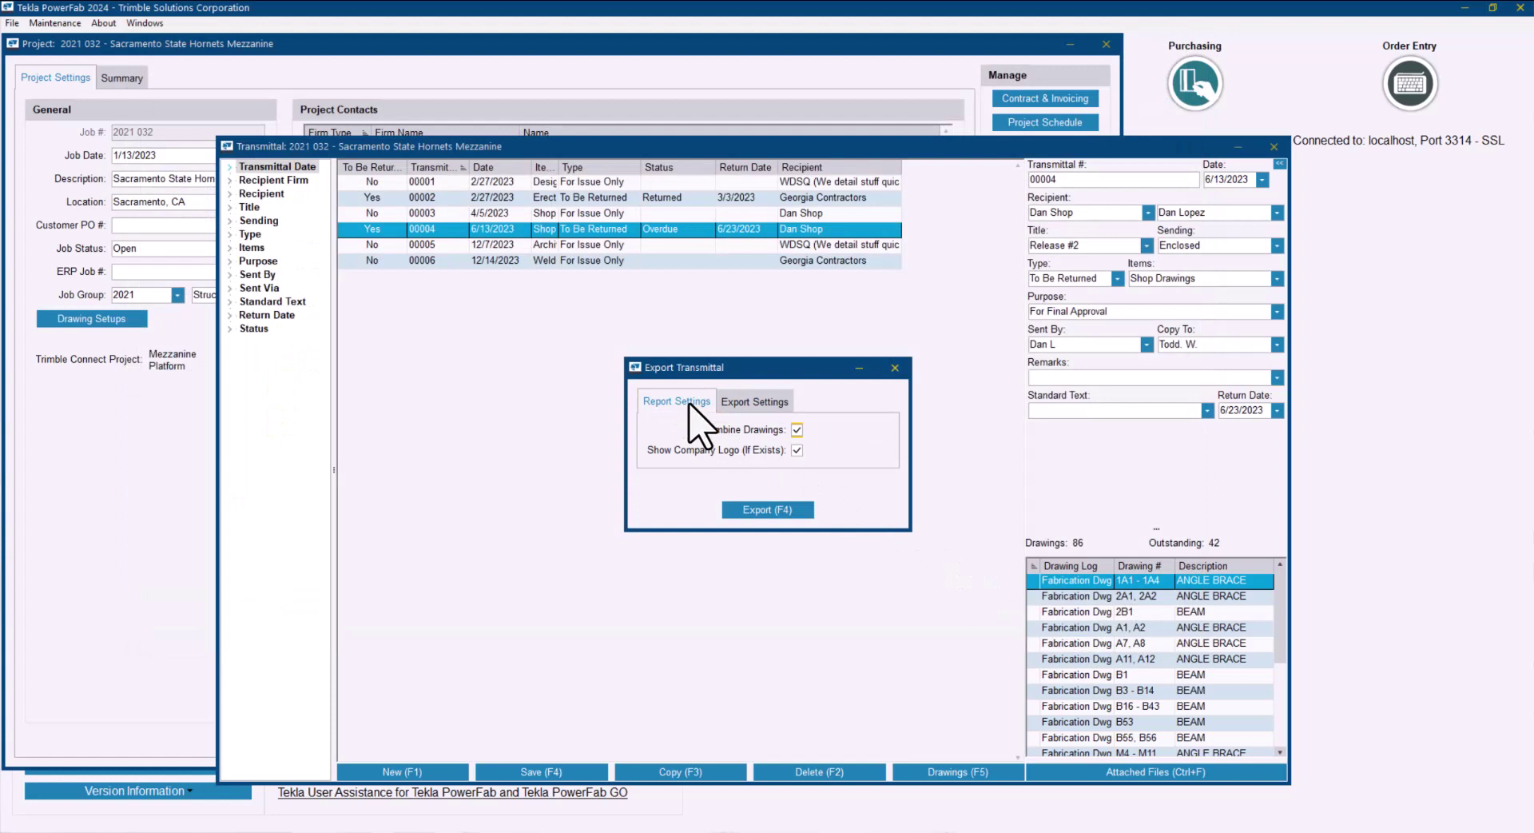
pyautogui.click(767, 403)
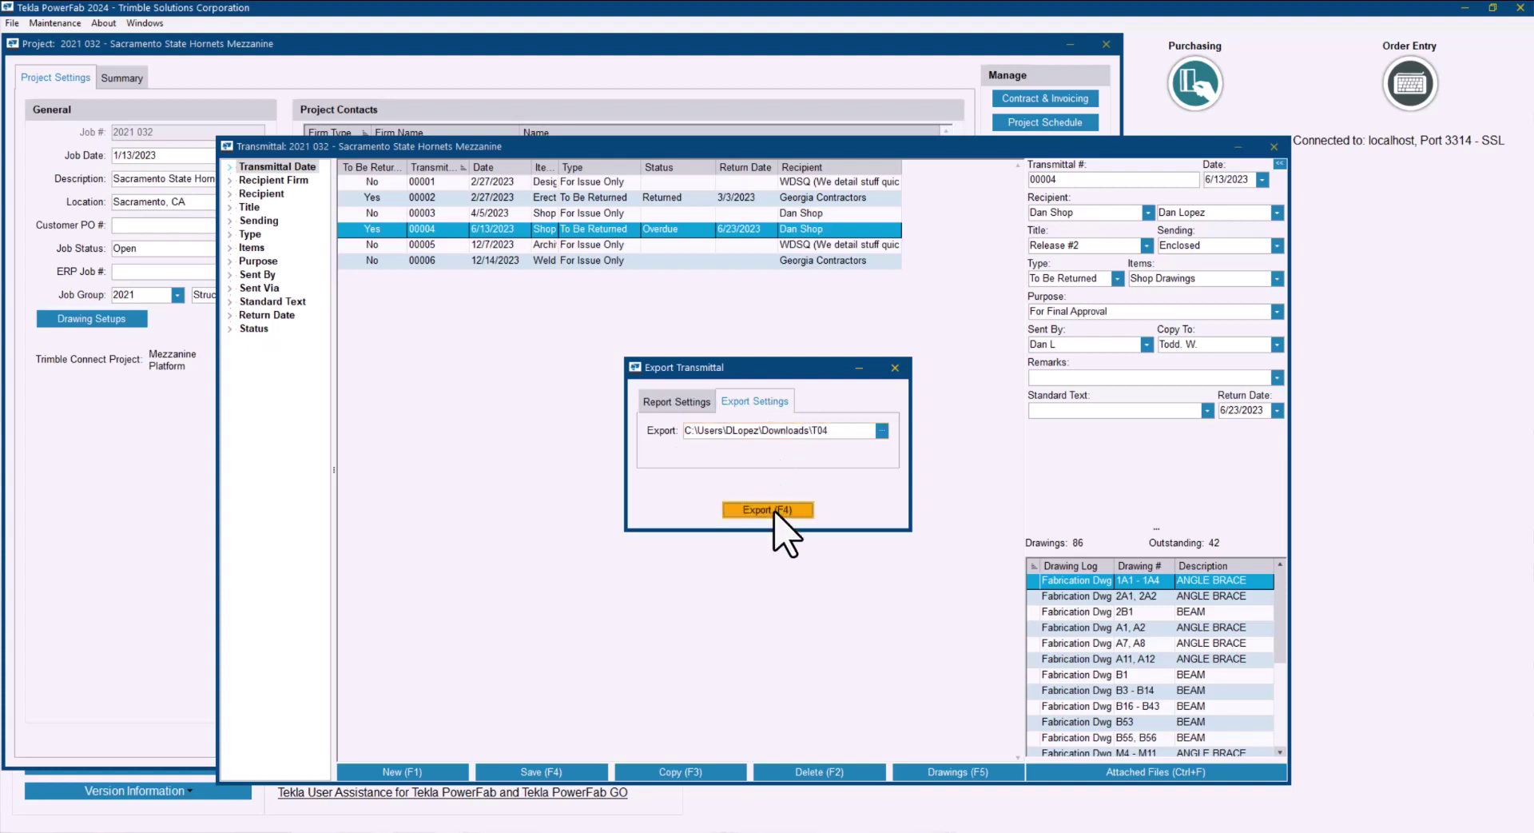
pyautogui.click(771, 510)
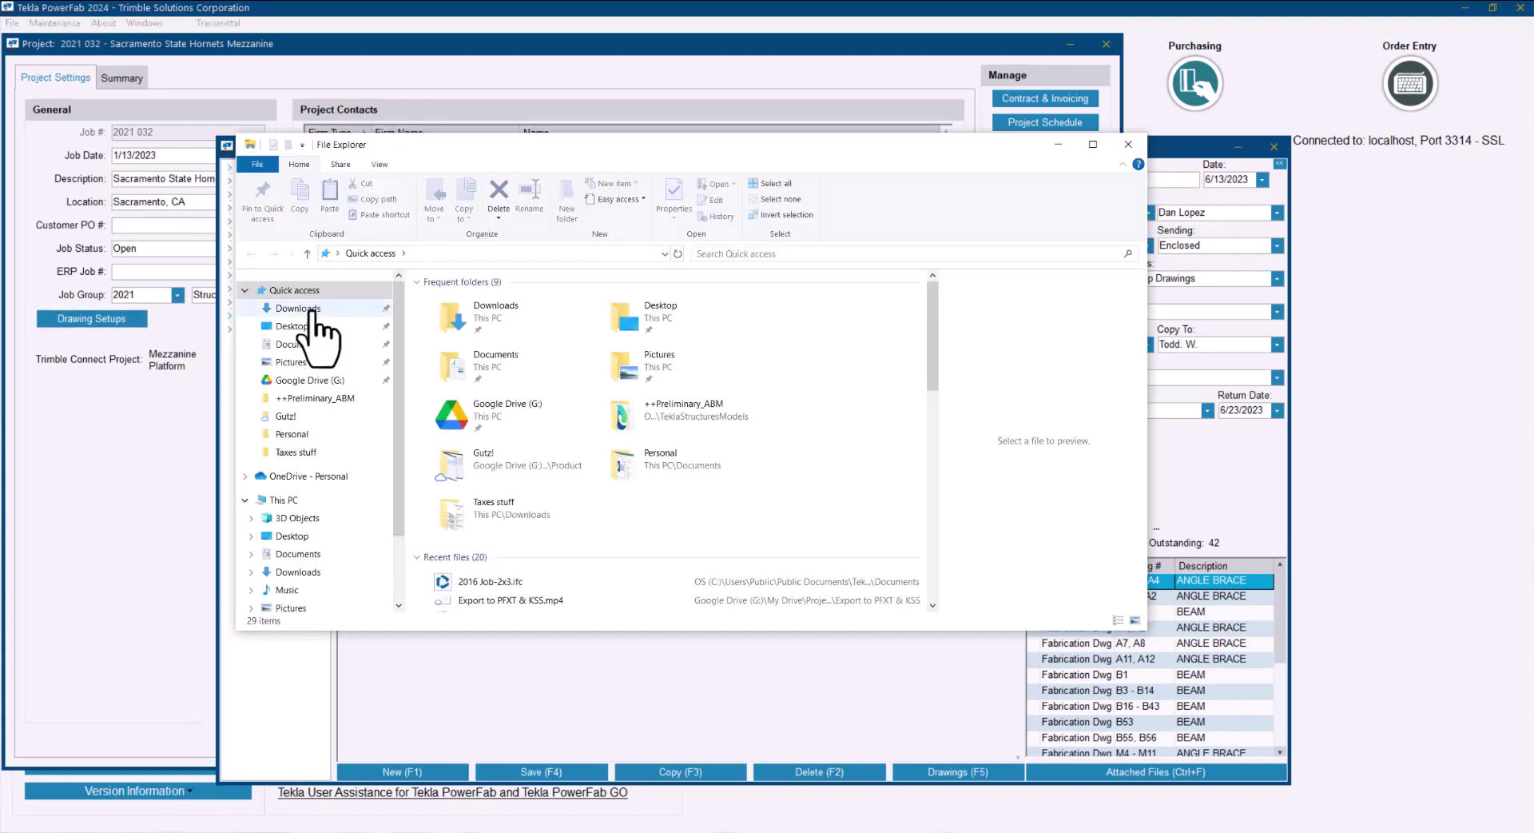
# Open the T04 folder in Downloads and look through the exported files
pyautogui.click(313, 310)
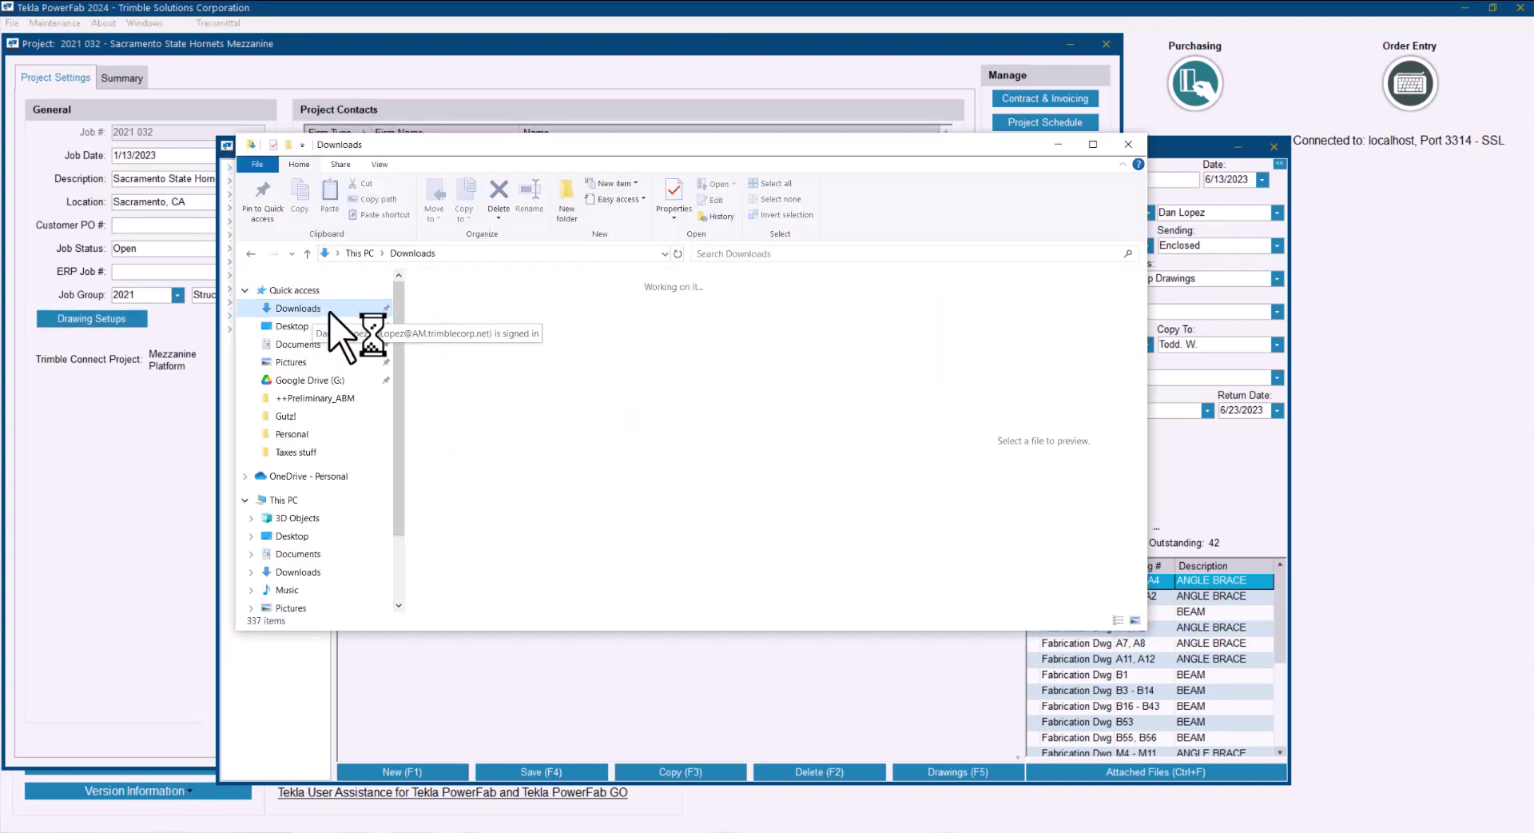
pyautogui.click(749, 369)
pyautogui.doubleClick(748, 369)
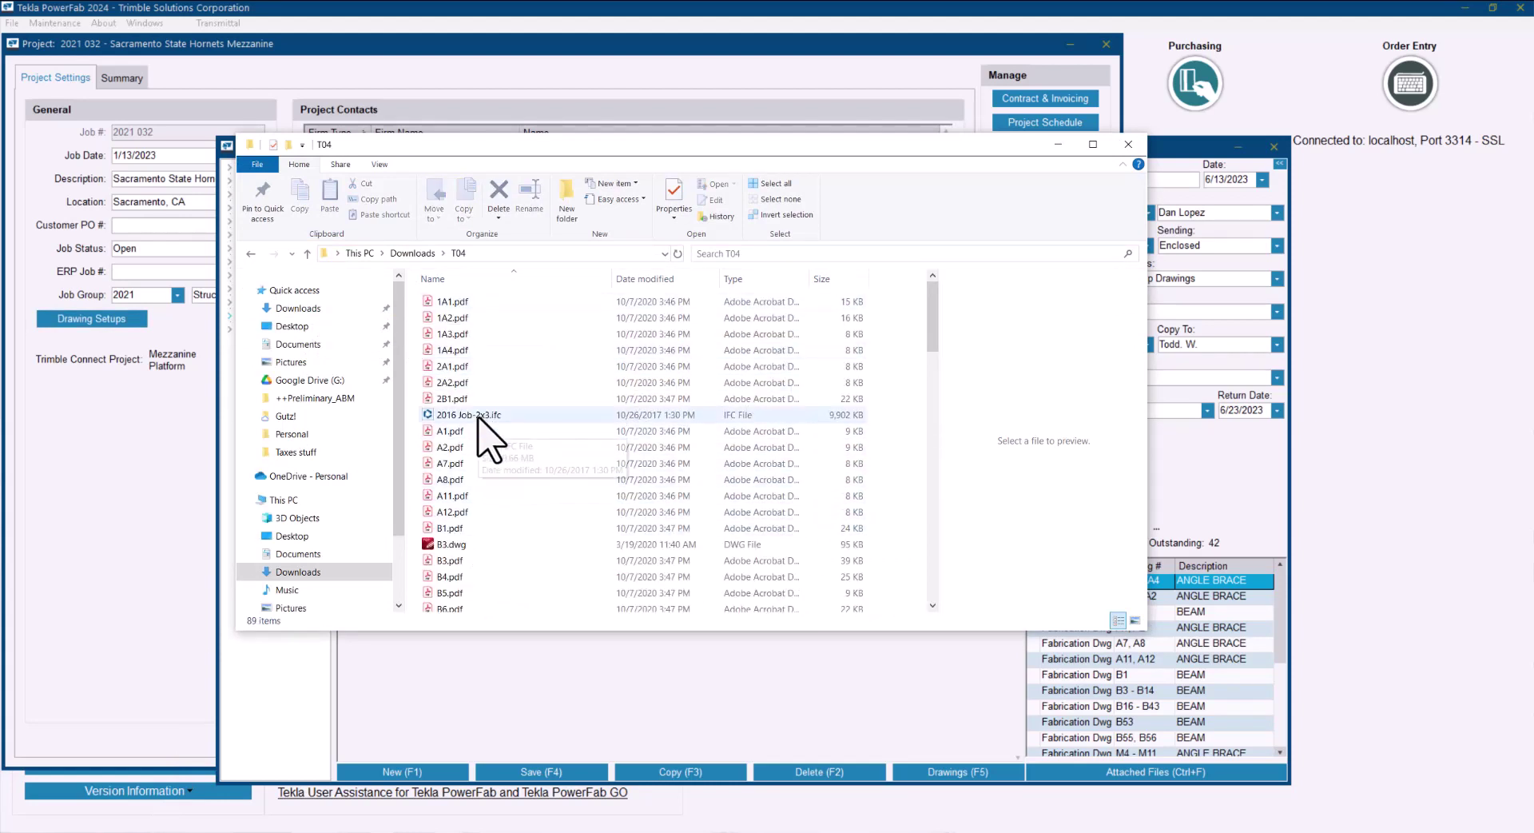
pyautogui.scroll(-4, 488, 428)
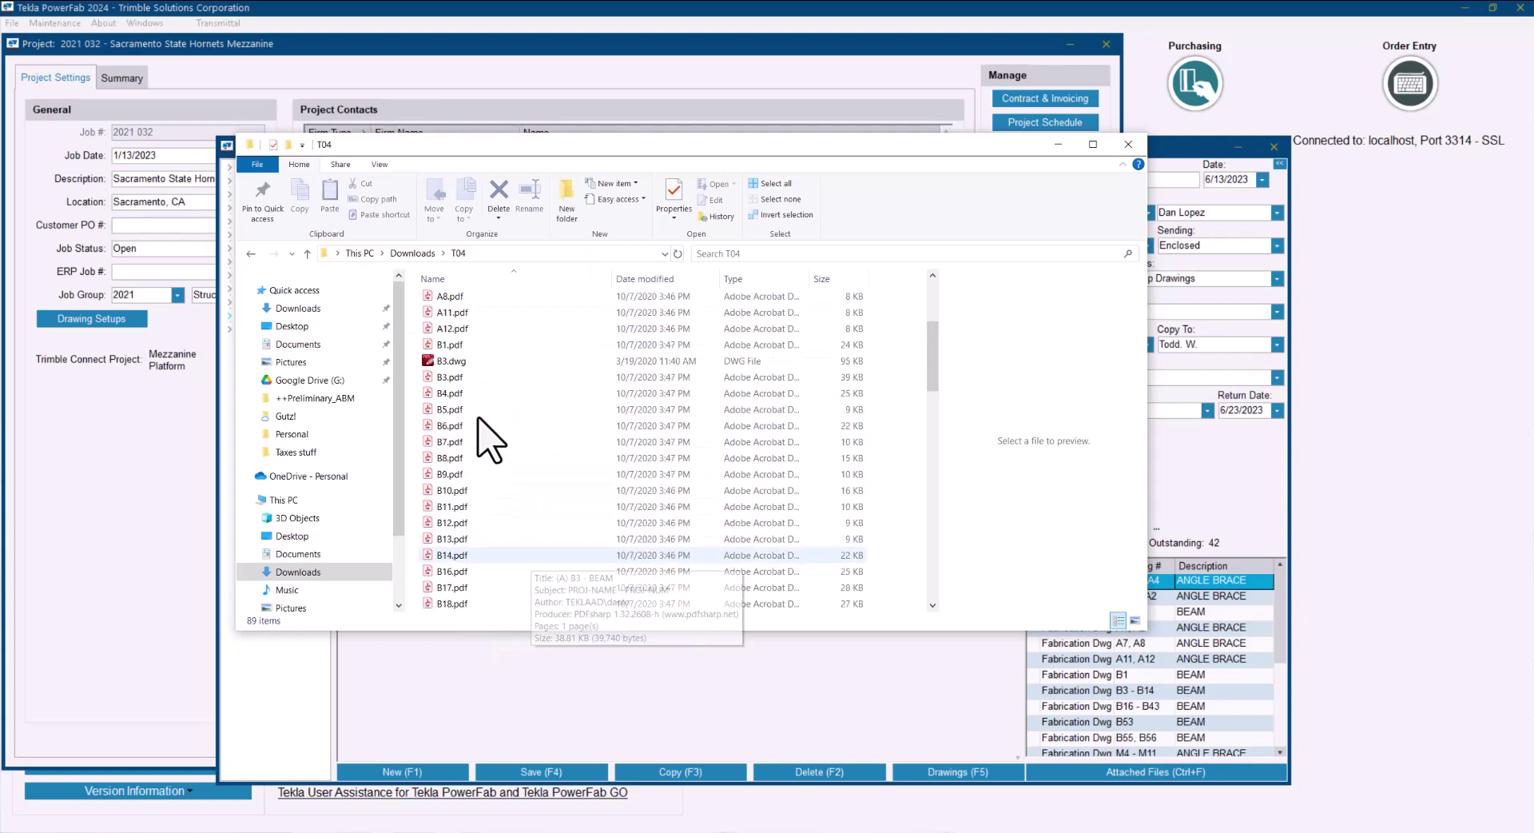
pyautogui.moveTo(936, 365); pyautogui.dragTo(923, 584)
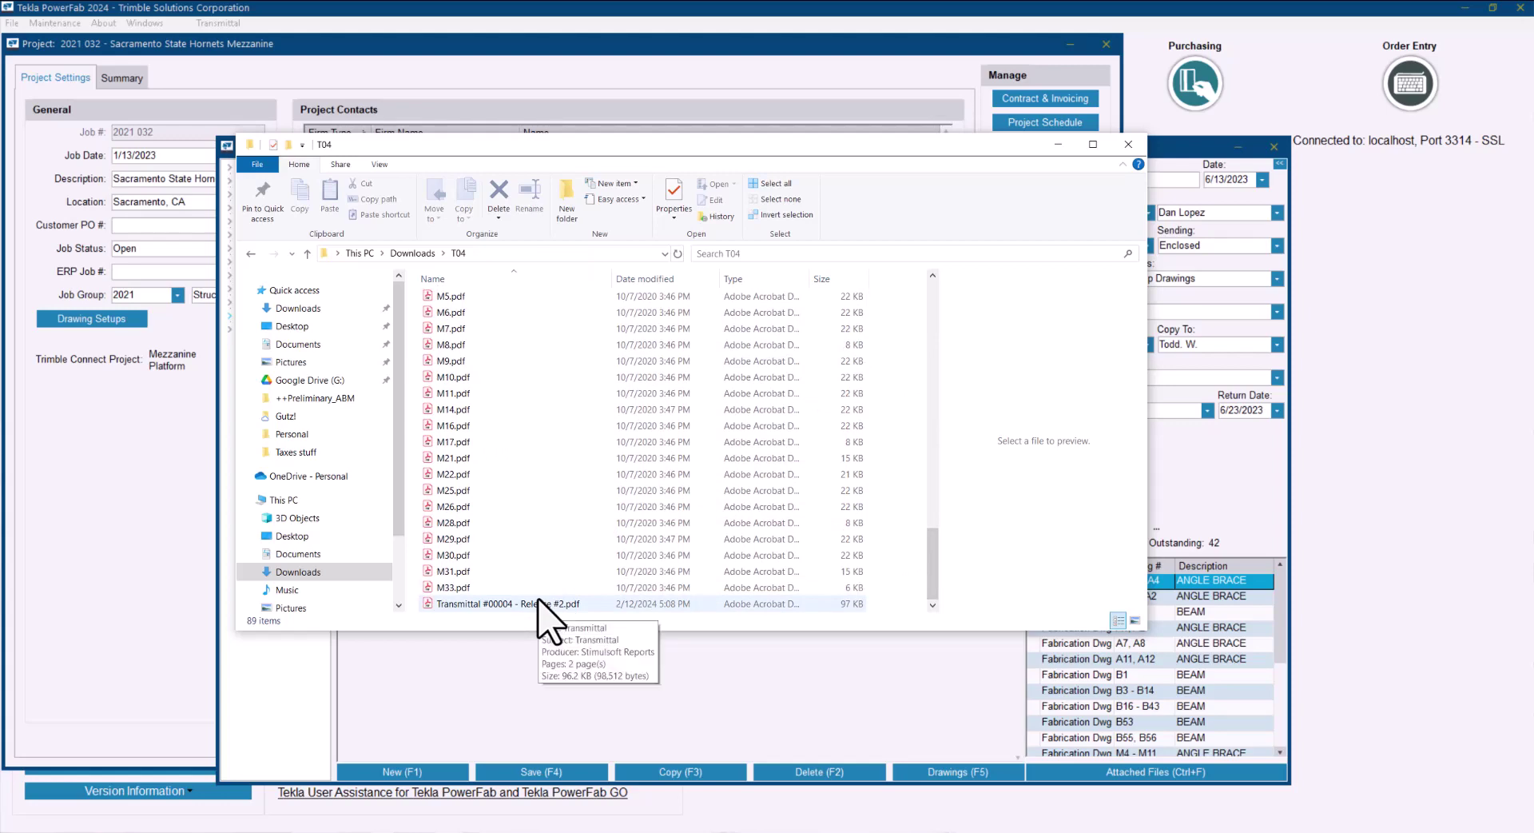
# Compress the T04 folder into T04.zip in Downloads
pyautogui.click(414, 254)
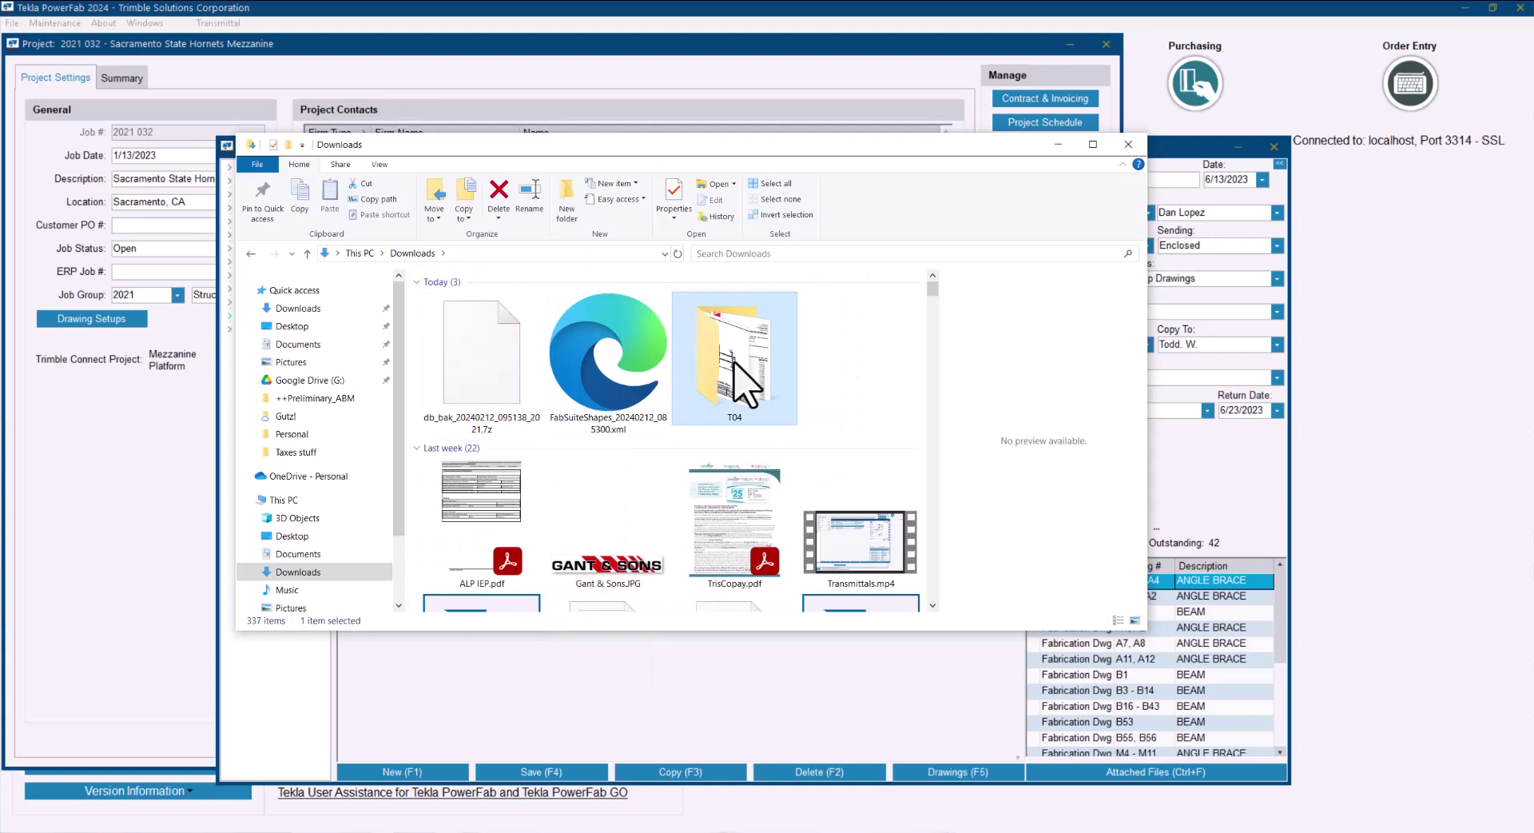
pyautogui.rightClick(745, 382)
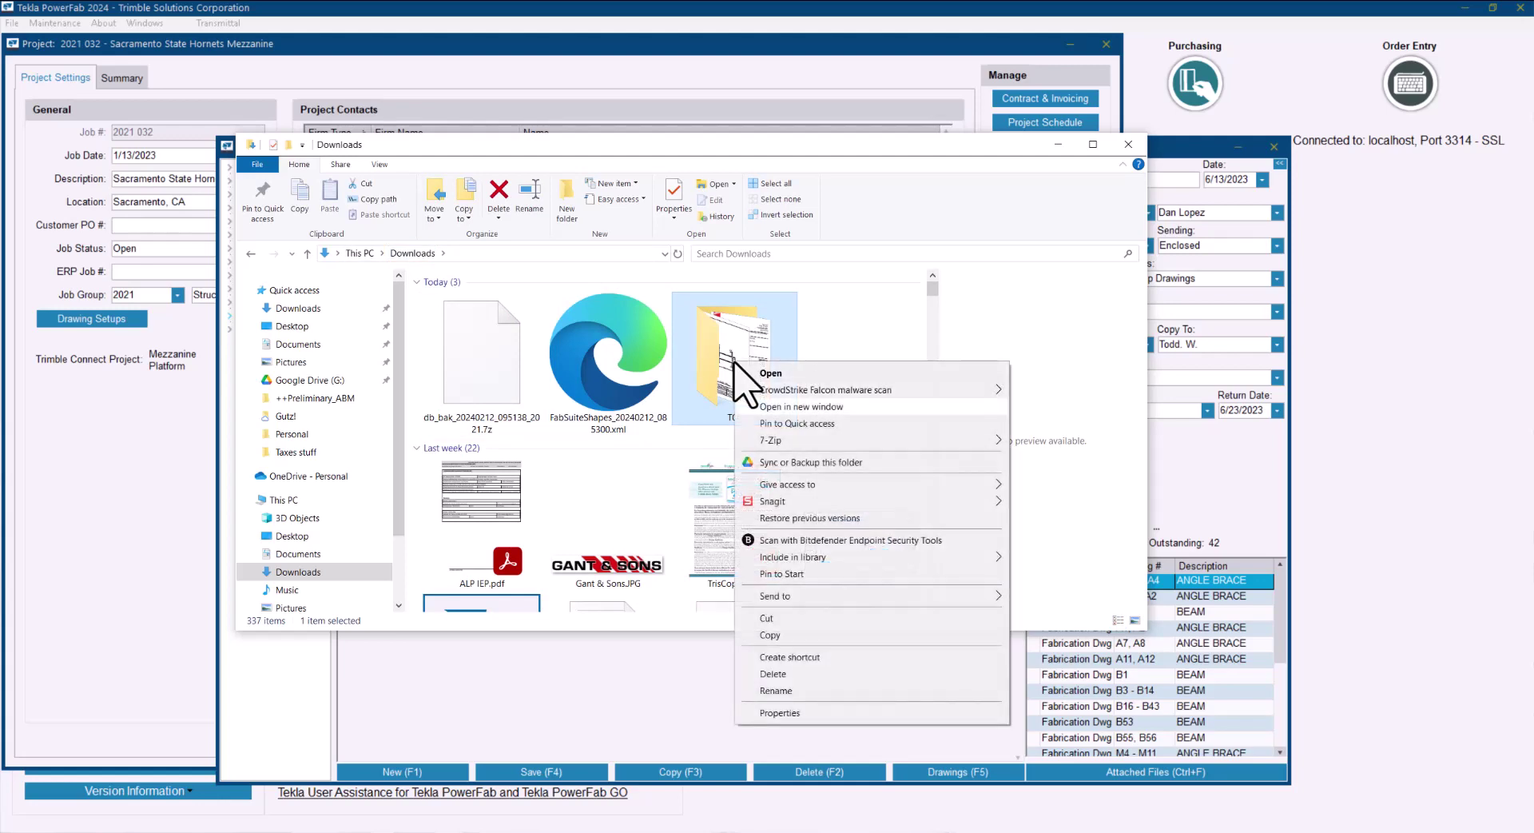
pyautogui.press('n')
pyautogui.press('n')
pyautogui.press('n')
pyautogui.press('n')
pyautogui.press('Right')
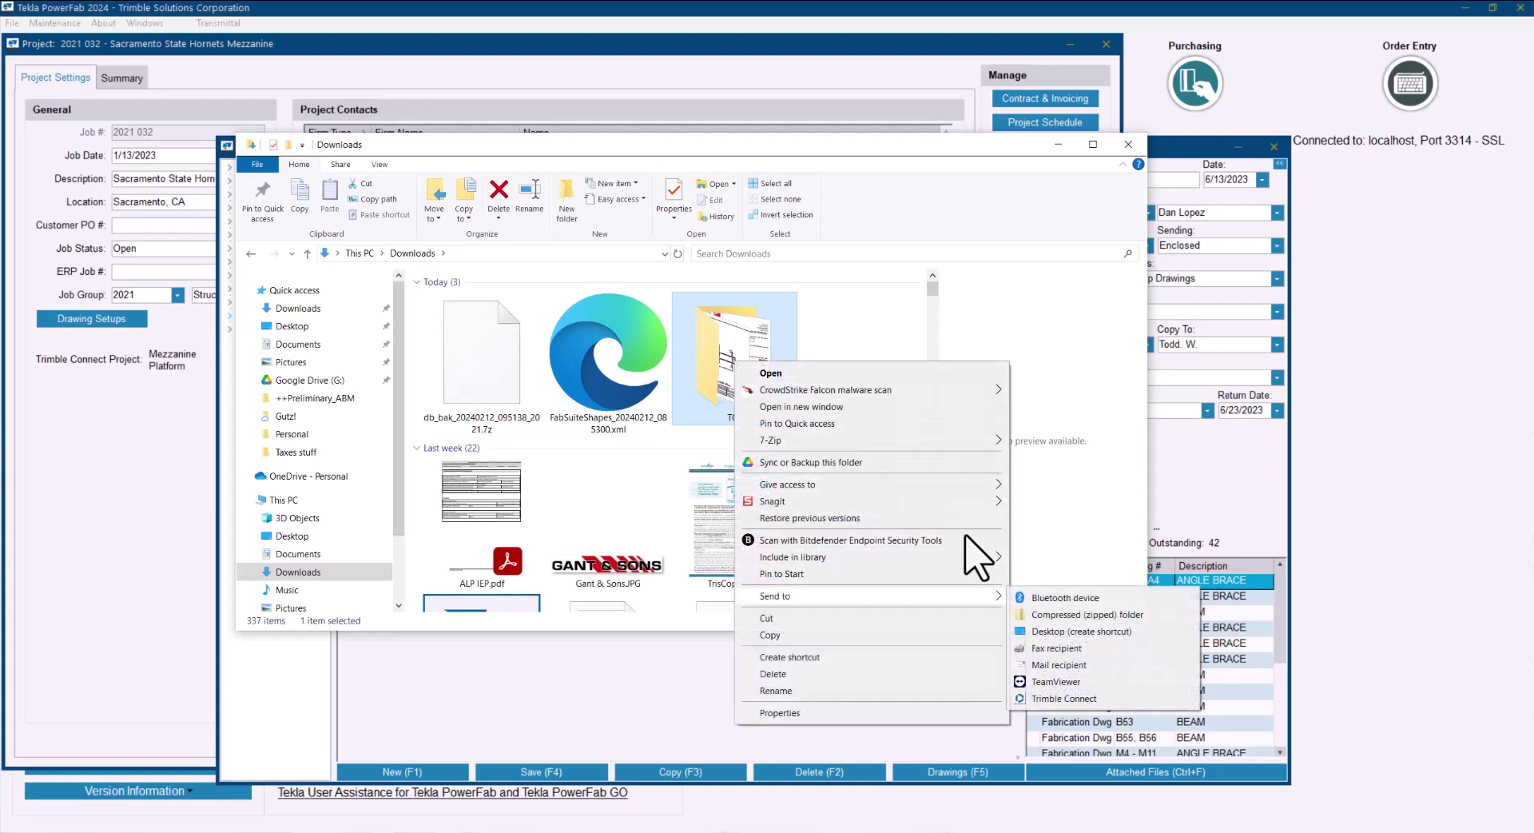
pyautogui.click(1072, 613)
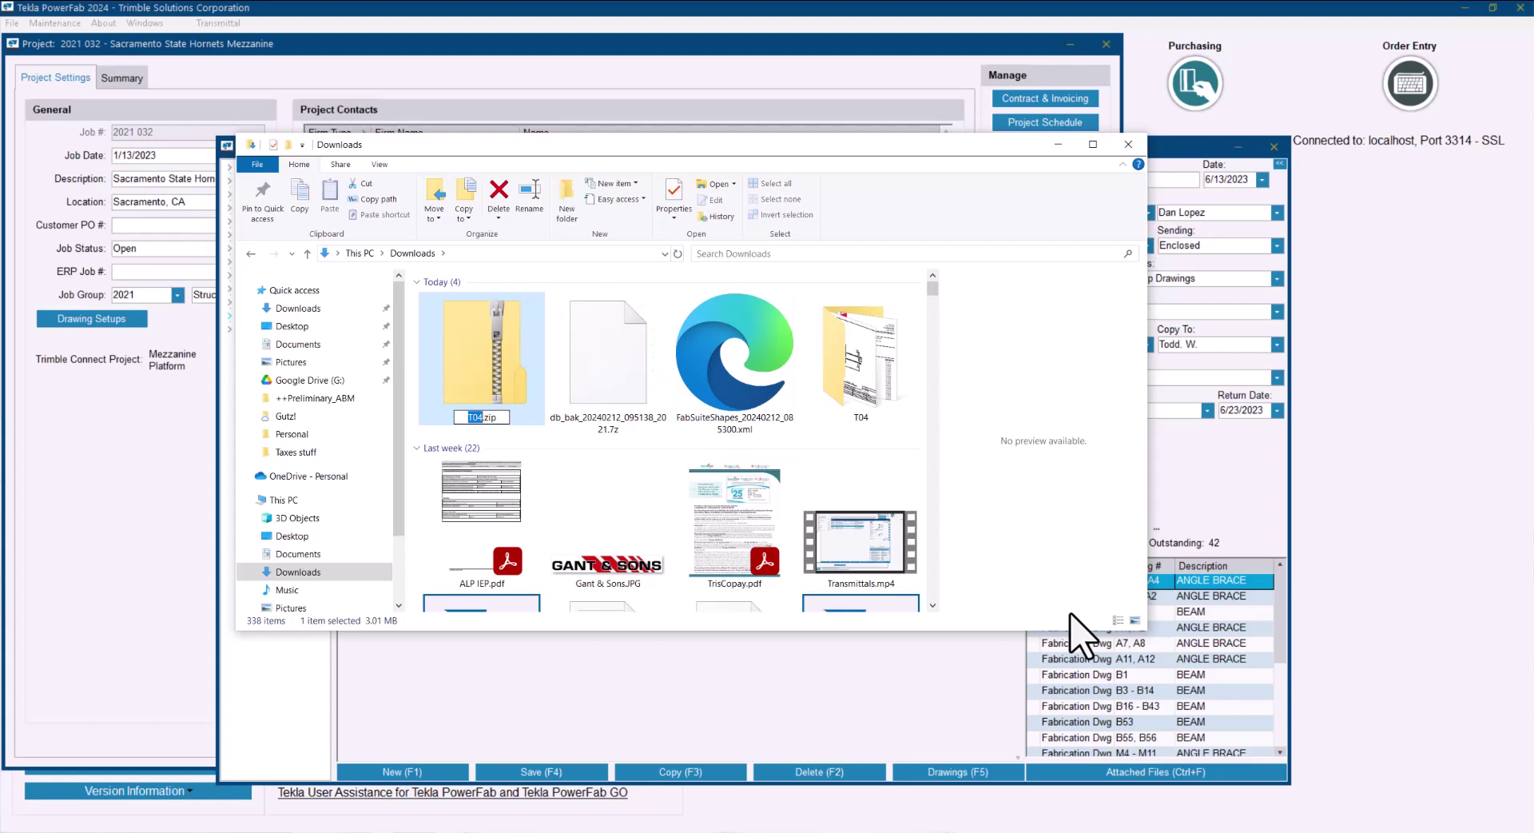
pyautogui.press('Return')
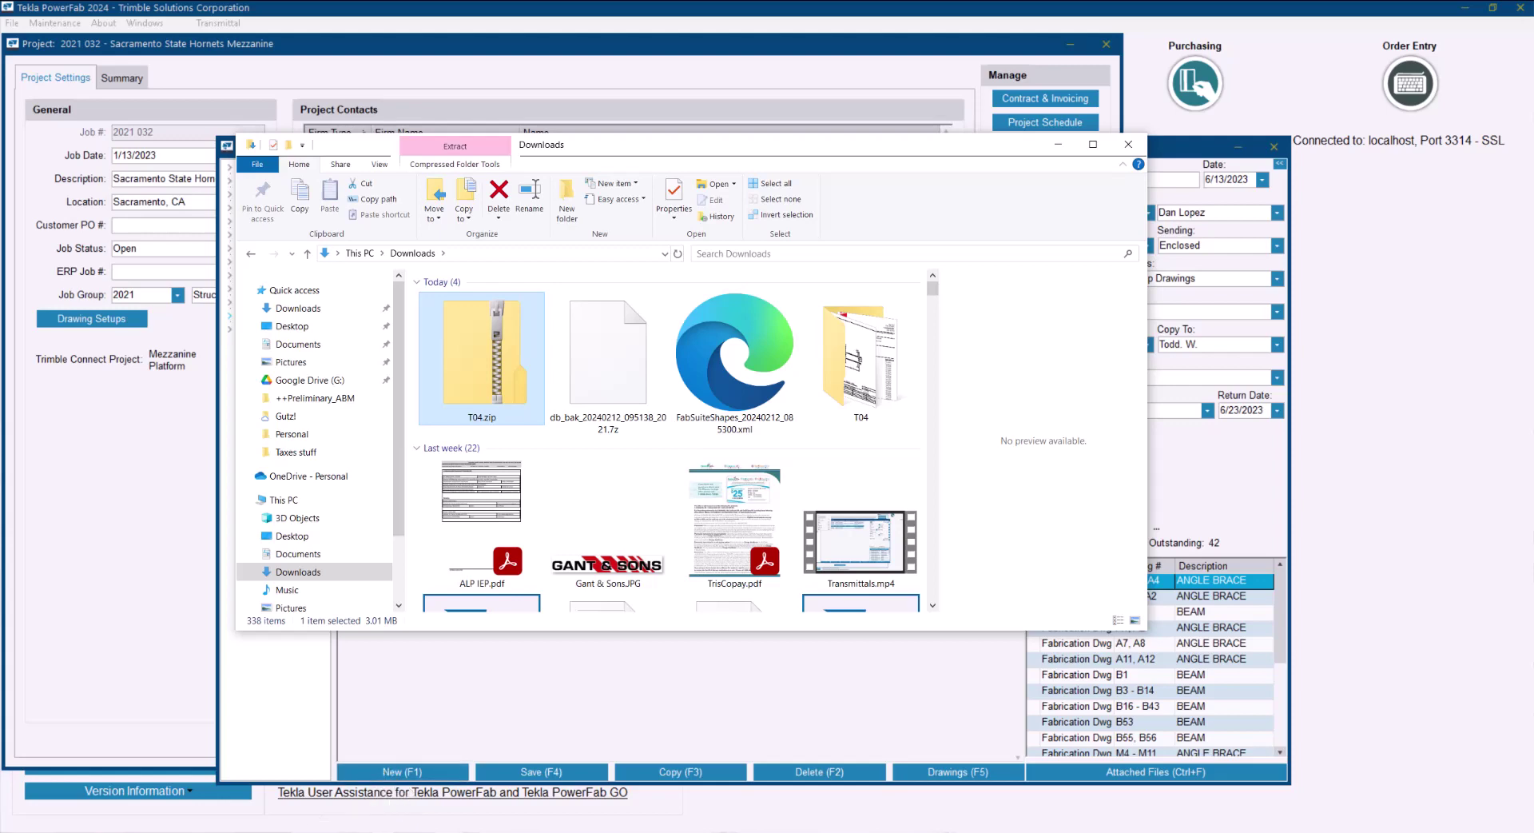
# Drag T04.zip from Downloads onto the Gmail draft, then return to Tekla PowerFab
pyautogui.moveTo(314, 831)
pyautogui.click(451, 791)
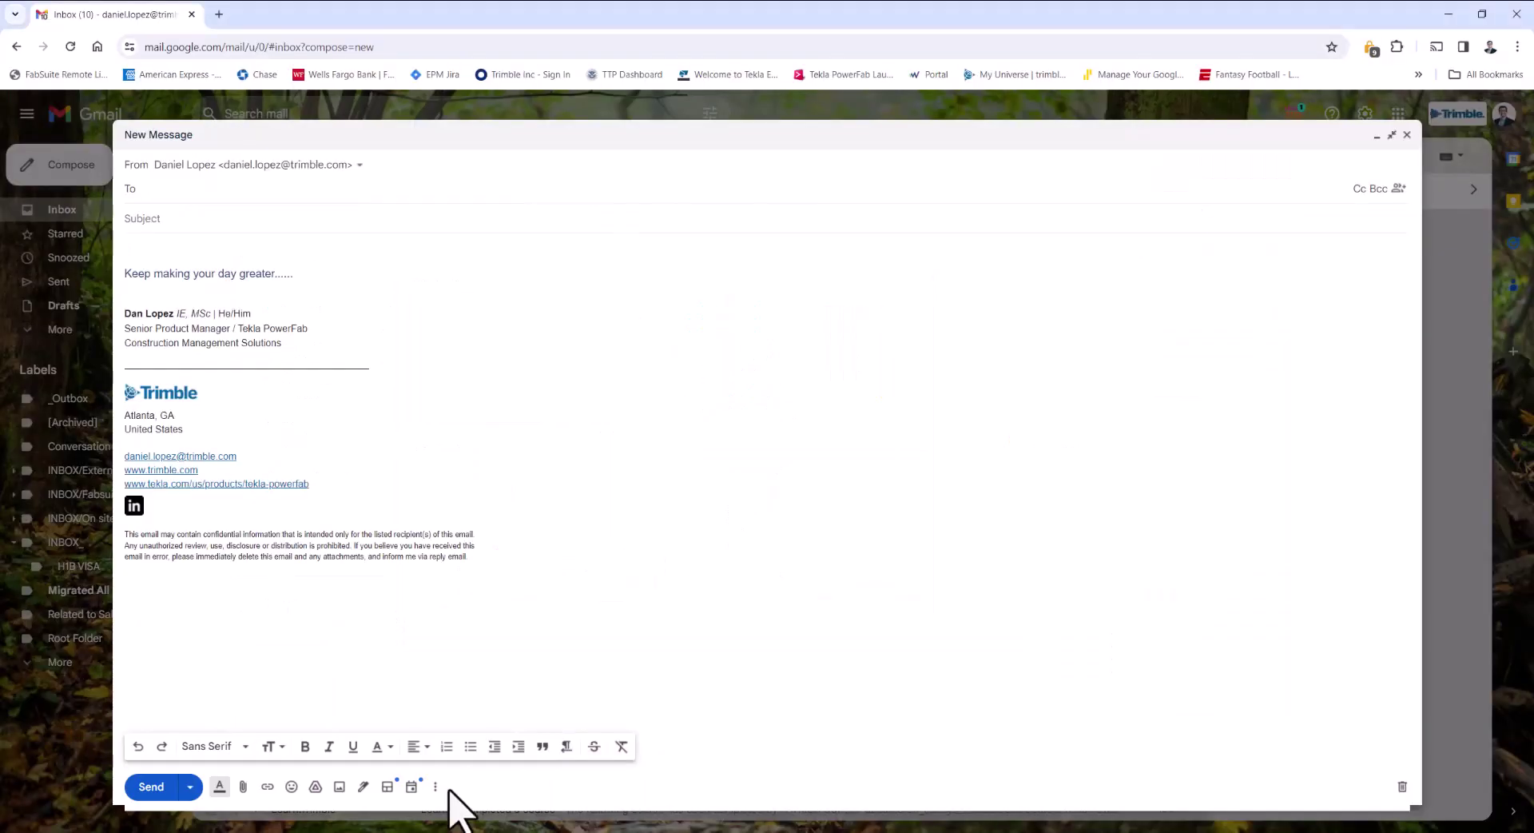
pyautogui.moveTo(140, 827)
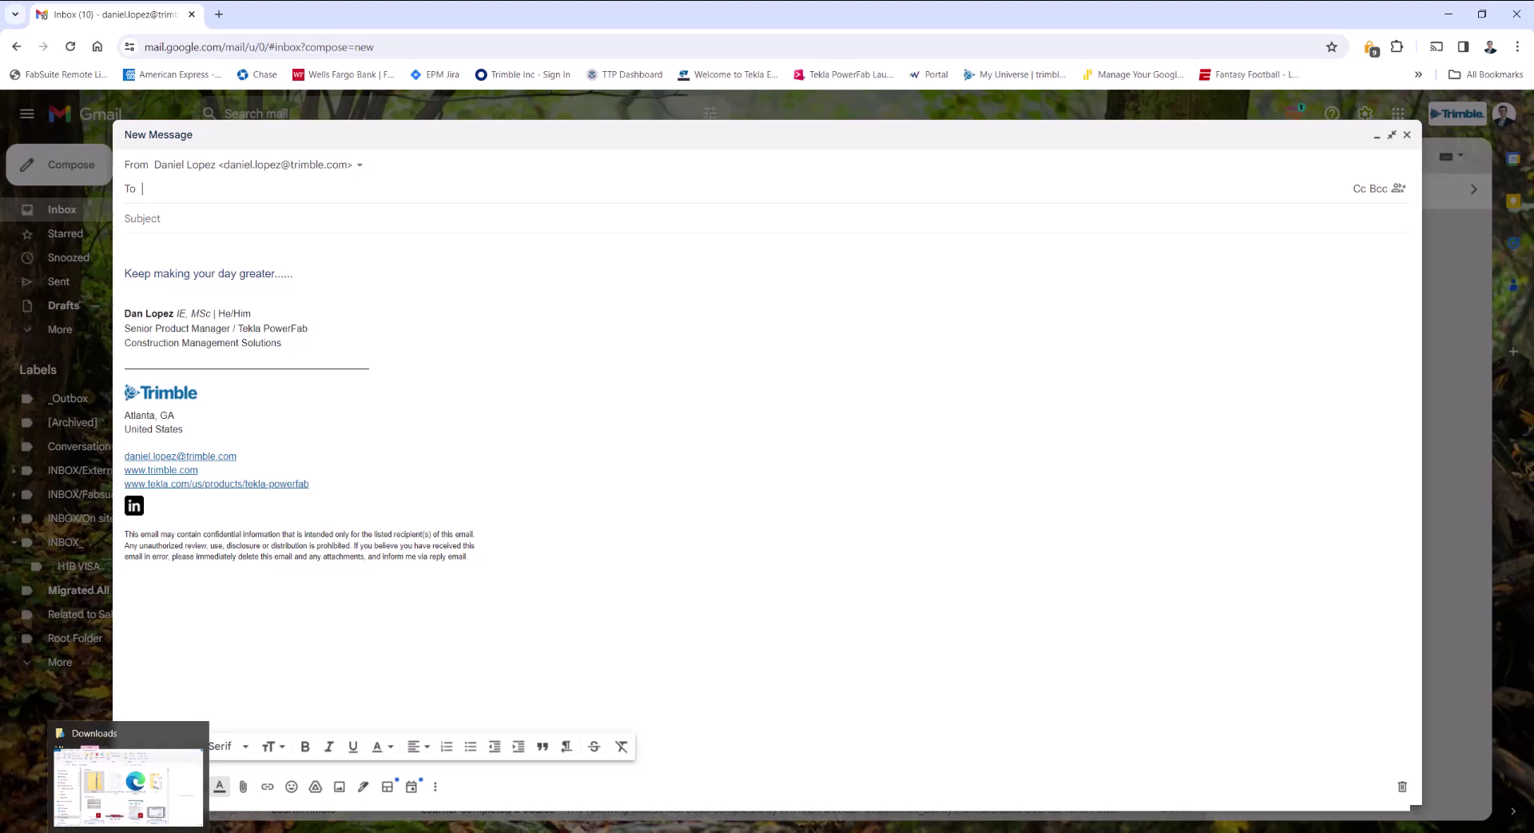
pyautogui.click(148, 783)
pyautogui.moveTo(495, 384); pyautogui.dragTo(180, 597)
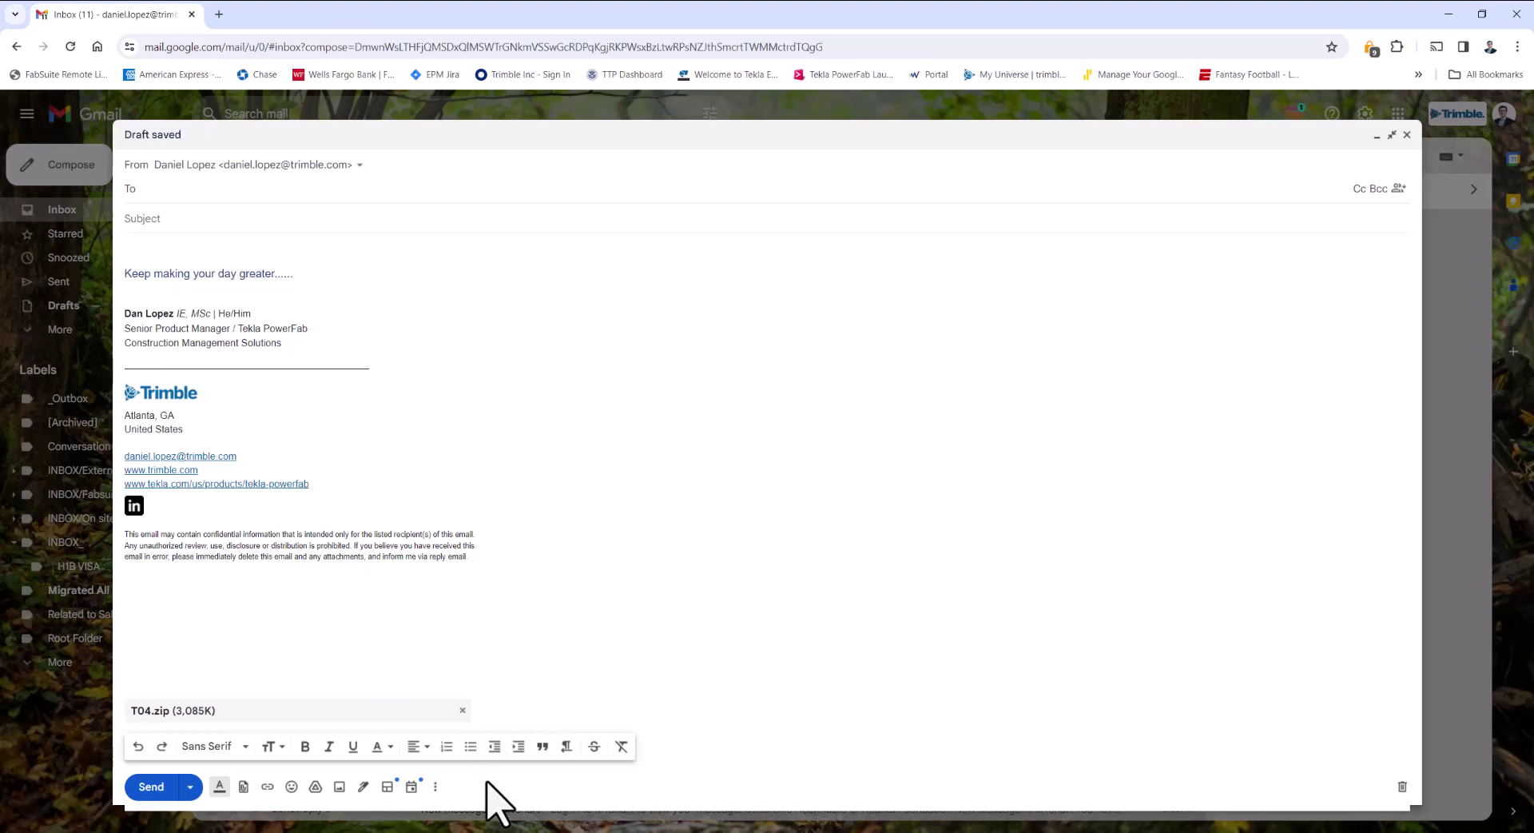
pyautogui.click(551, 829)
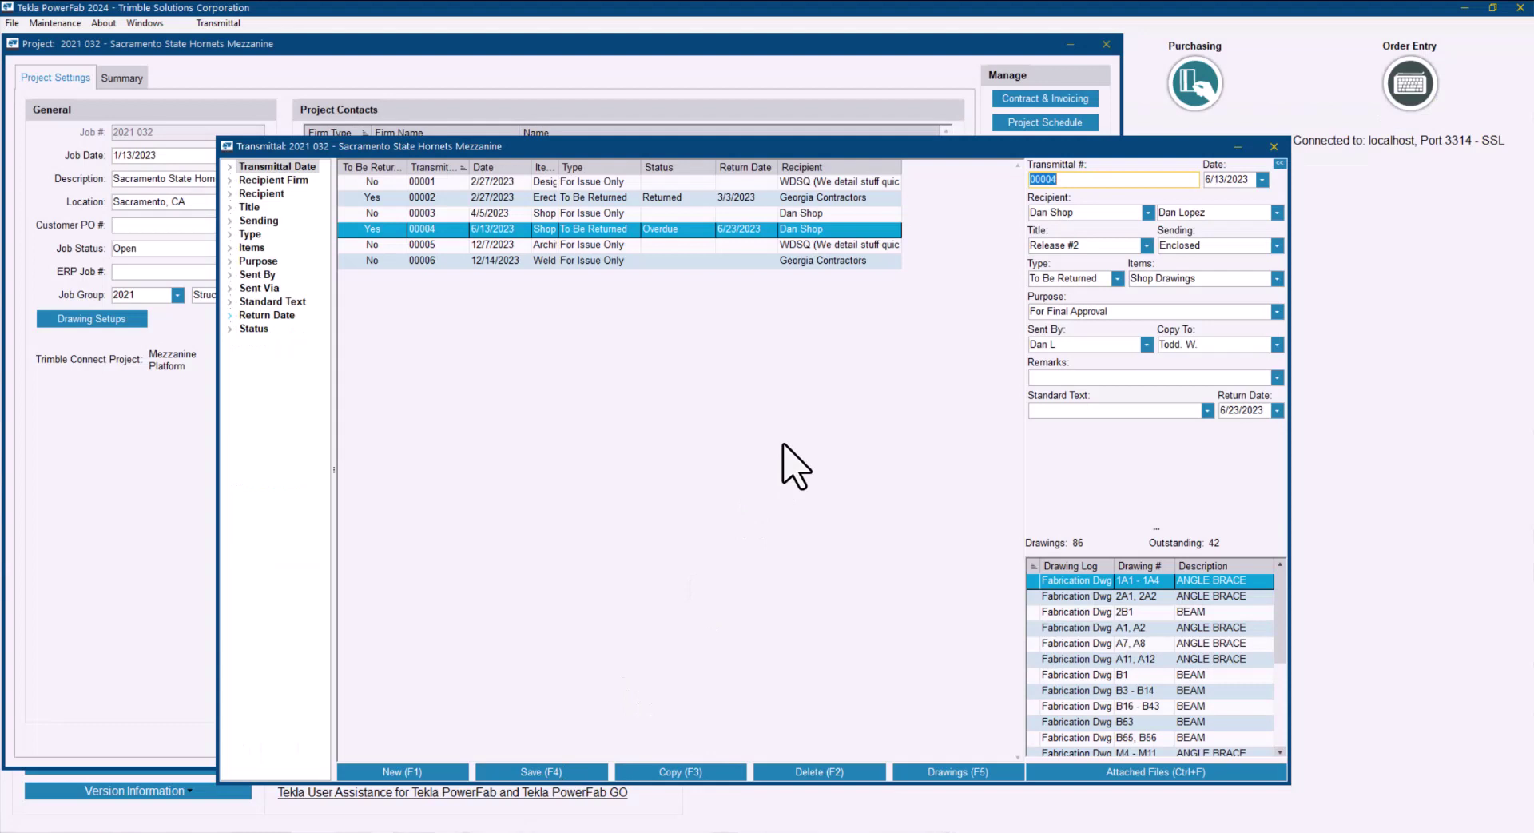